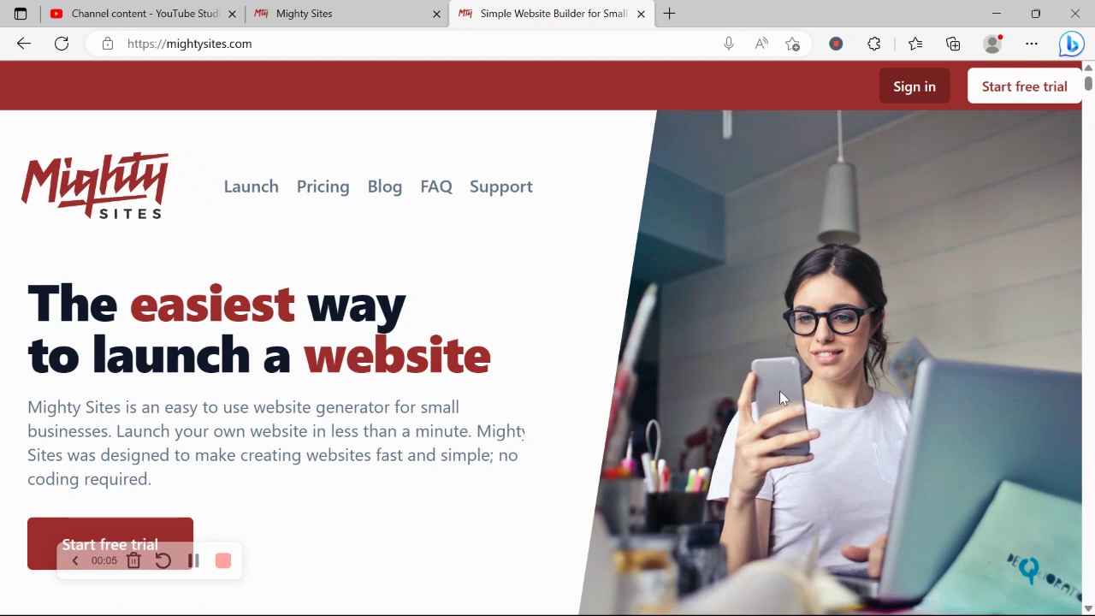
Scroll through the templates page, briefly selecting and clearing its heading text
scroll(780, 391, "down", 2)
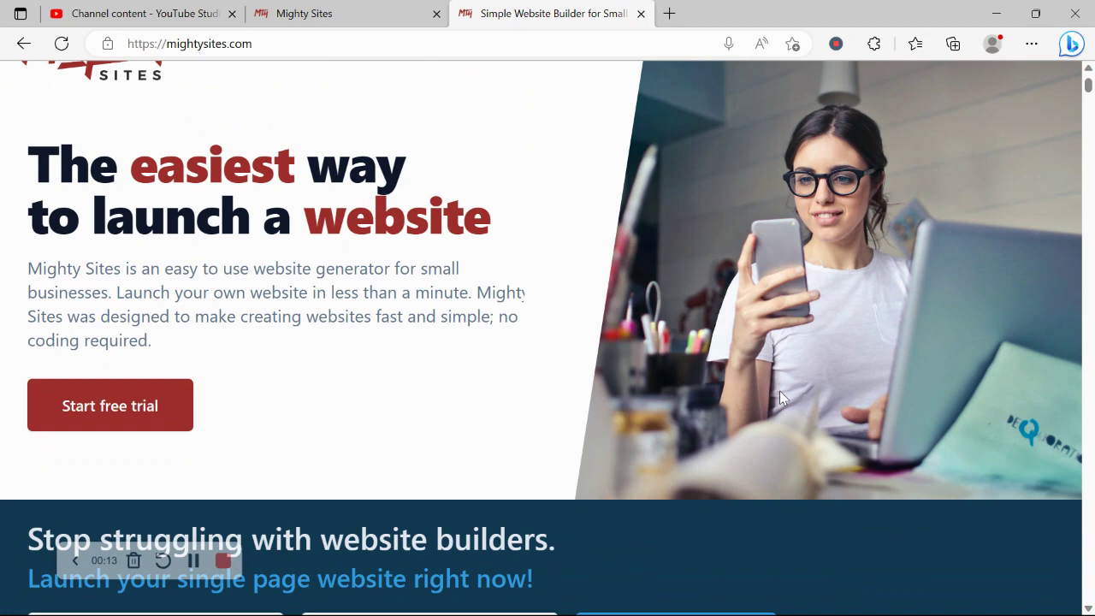
scroll(780, 391, "down", 3)
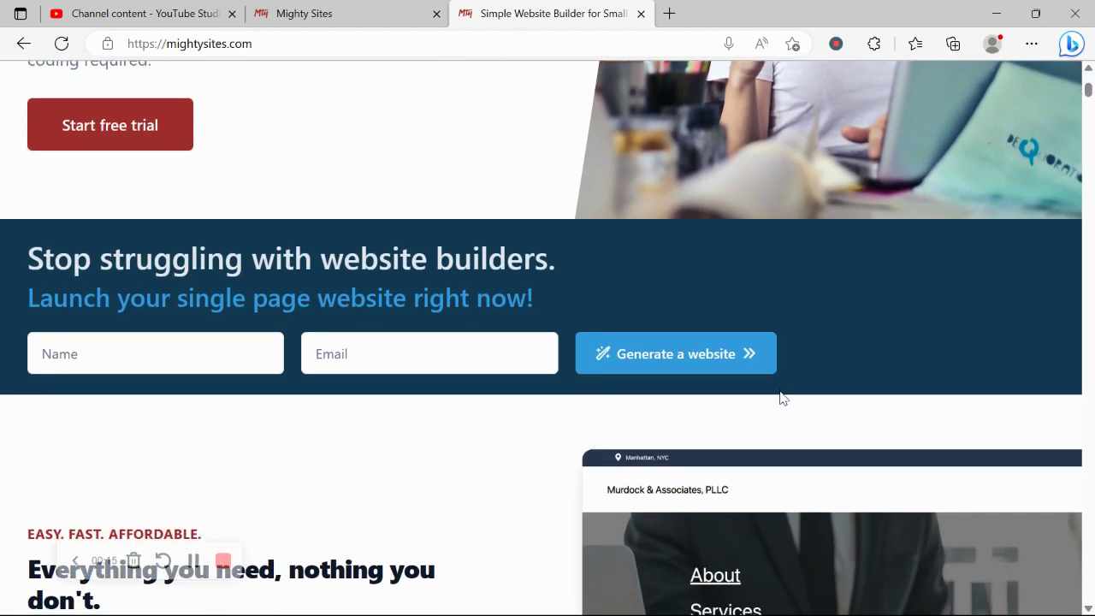
scroll(781, 398, "down", 3)
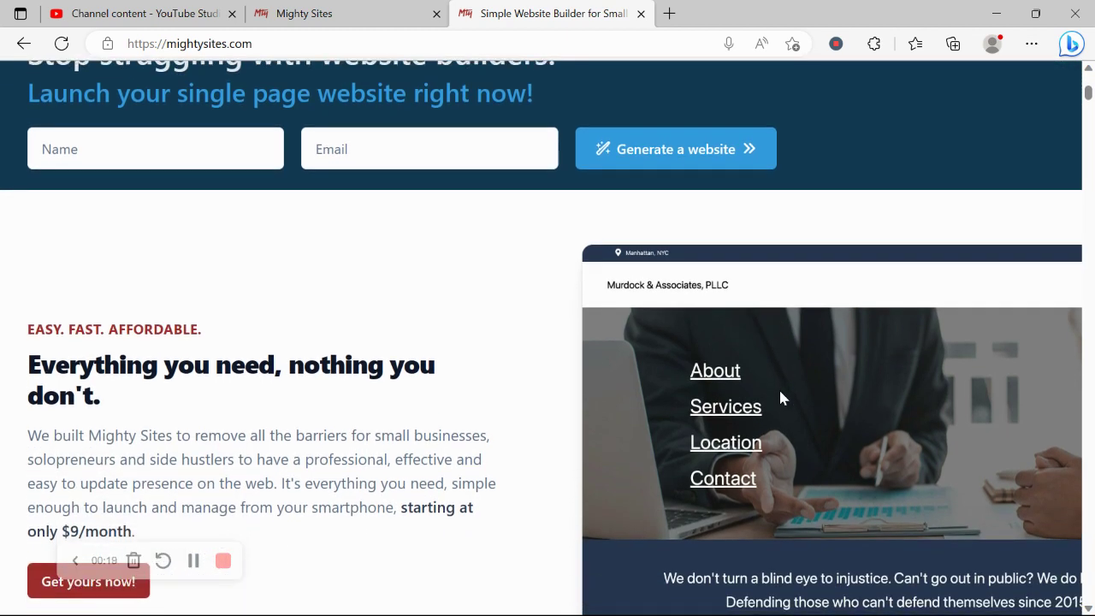
scroll(780, 398, "down", 1)
scroll(780, 391, "down", 1)
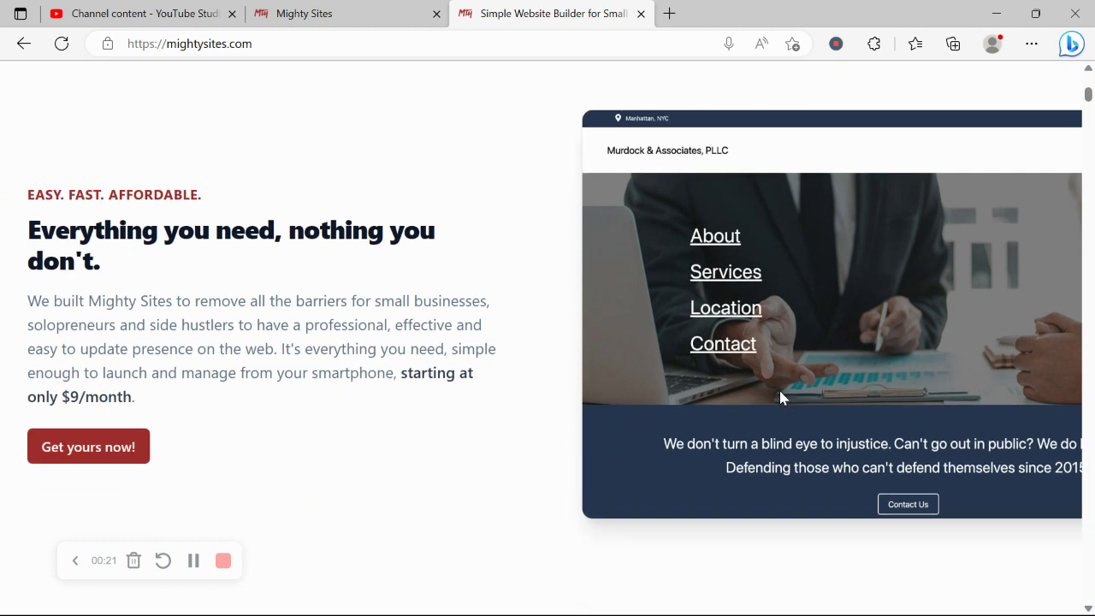
scroll(781, 398, "down", 1)
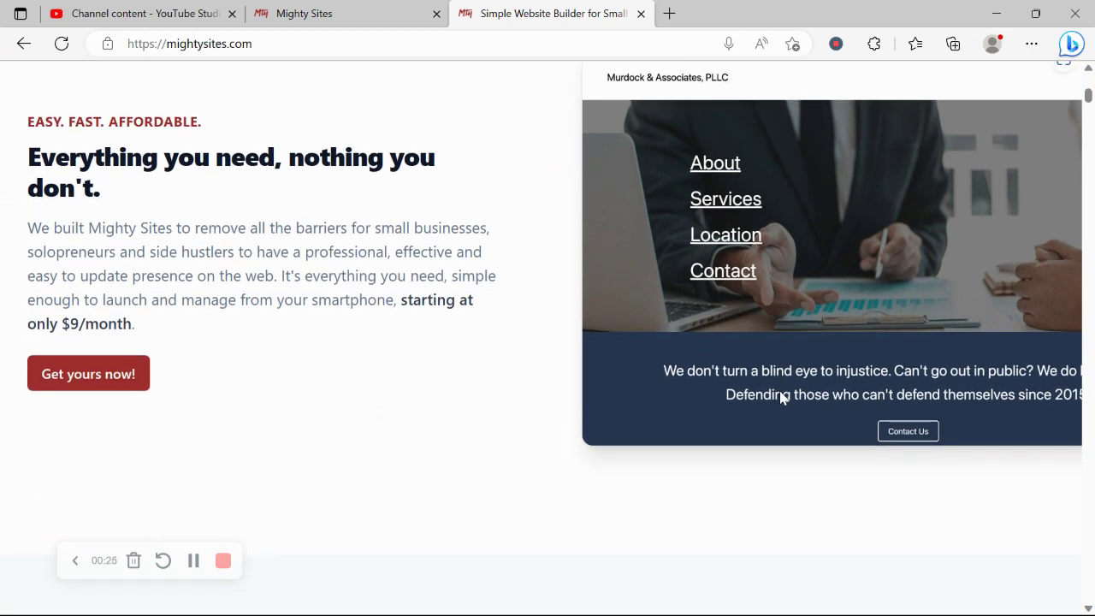
scroll(782, 398, "down", 1)
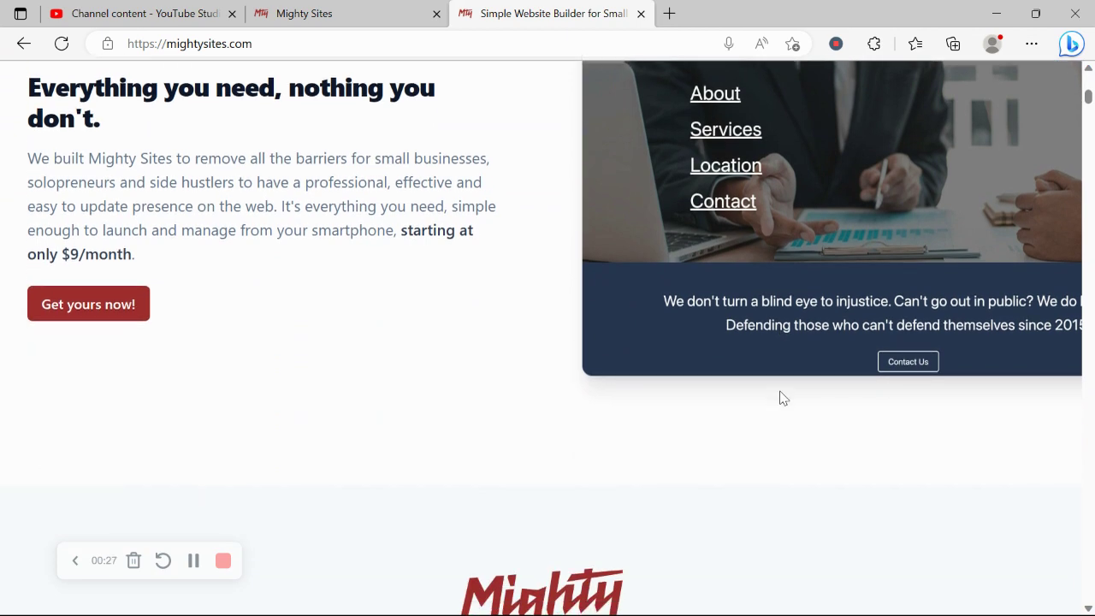
scroll(782, 398, "down", 1)
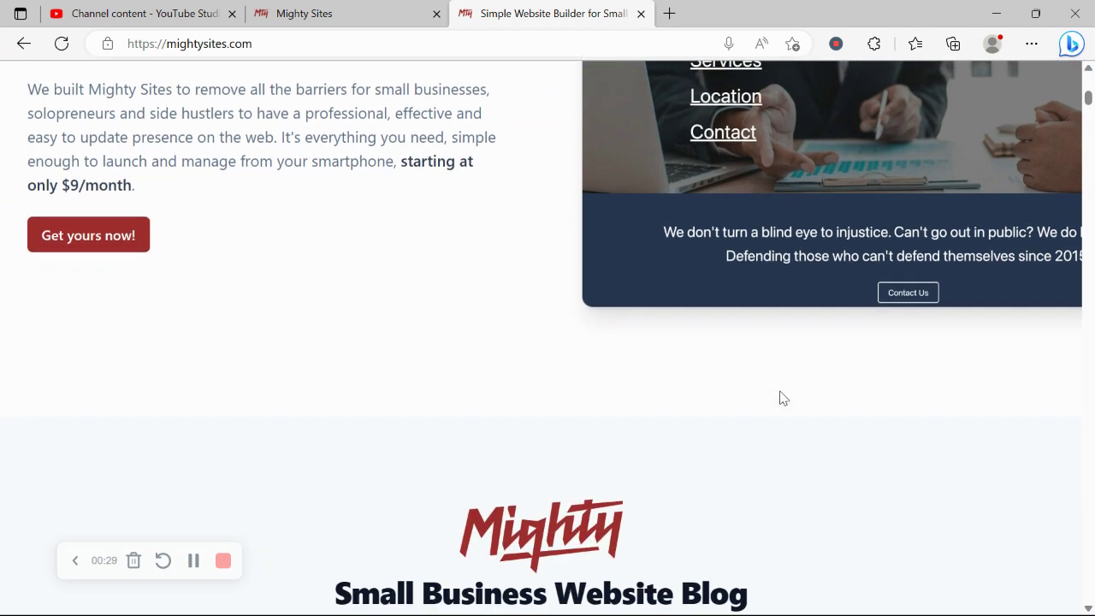
scroll(782, 398, "down", 3)
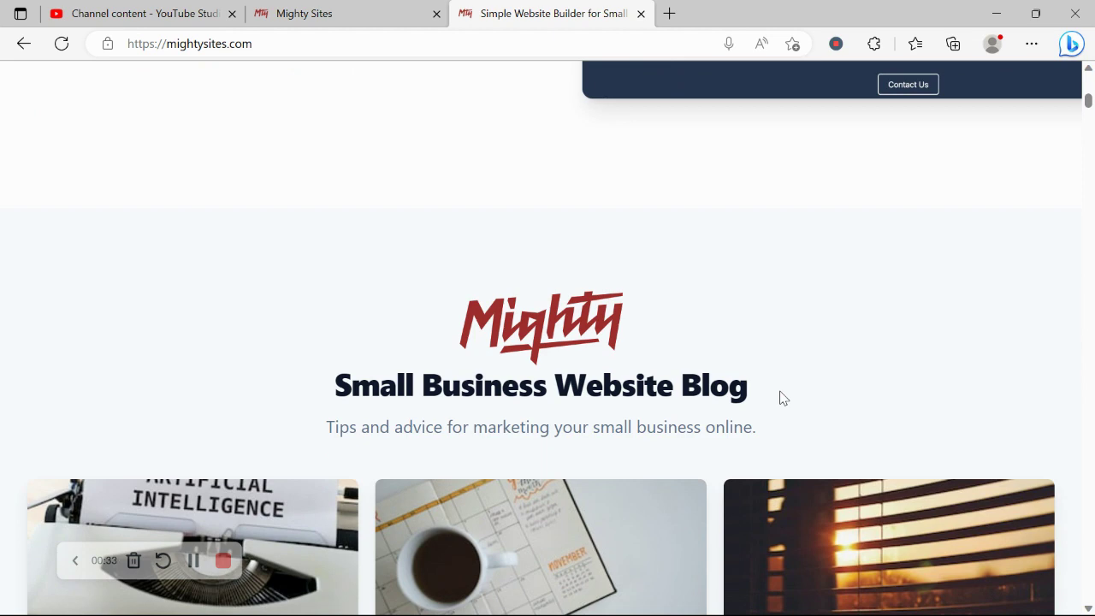
scroll(783, 398, "down", 5)
scroll(781, 395, "down", 5)
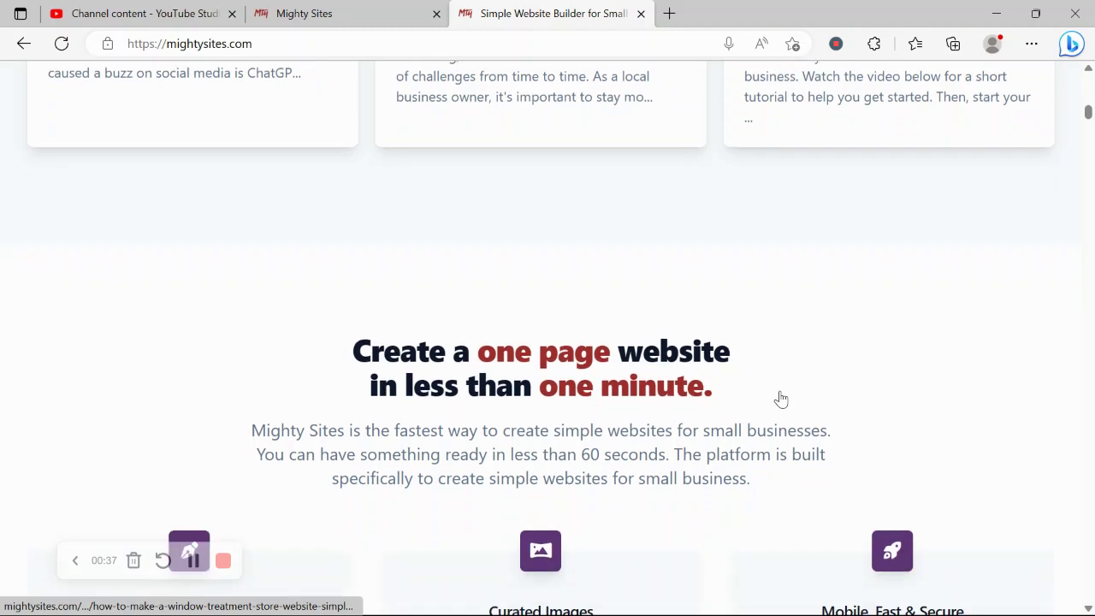
scroll(782, 399, "down", 1)
left_click_drag(330, 279, 762, 313)
left_click(514, 367)
scroll(613, 363, "down", 2)
scroll(611, 359, "down", 3)
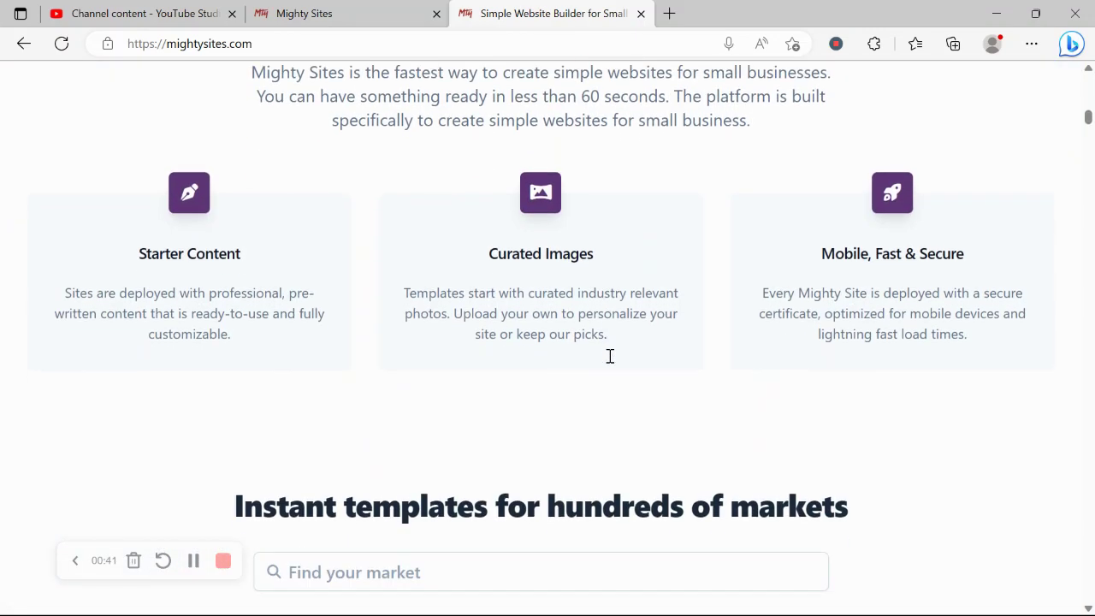
triple_click(409, 356)
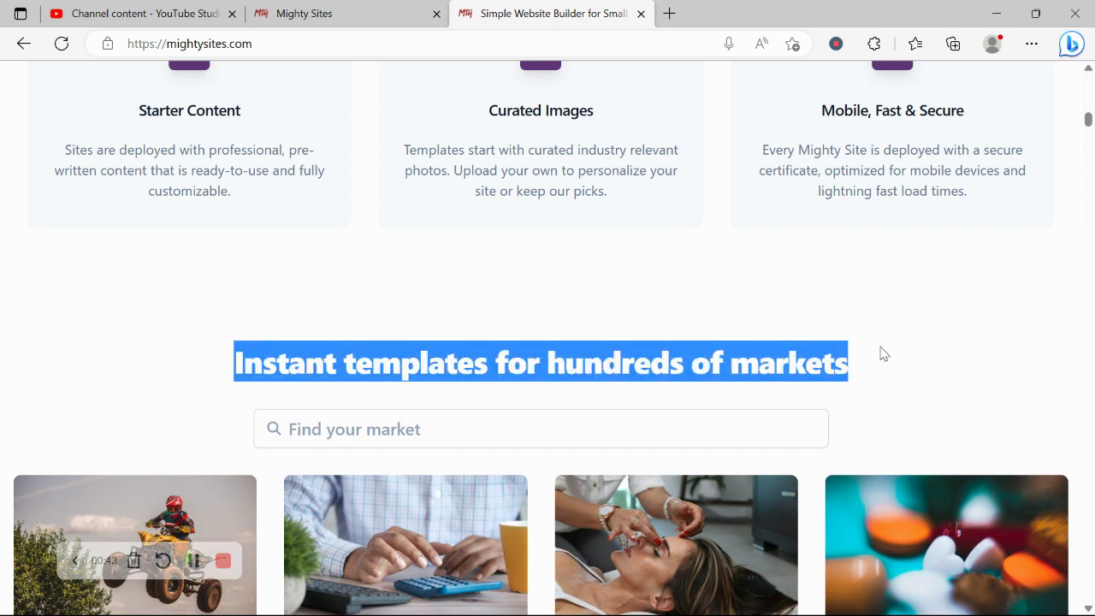
left_click(230, 343)
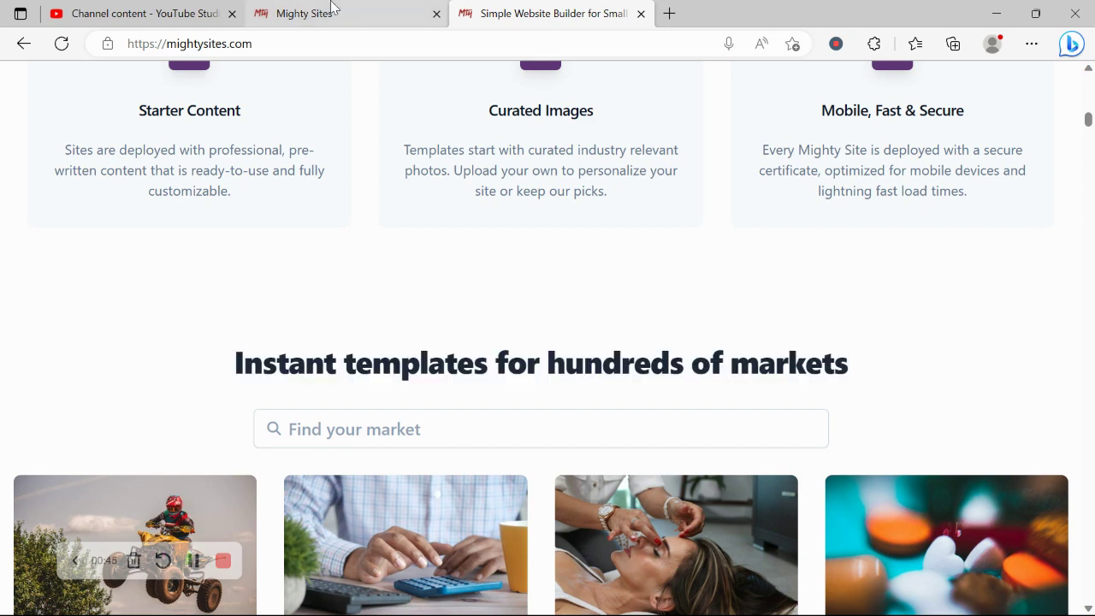
In Mighty Sites, search markets for 'comm' and choose the Commercial Cleaning Service template
left_click(332, 7)
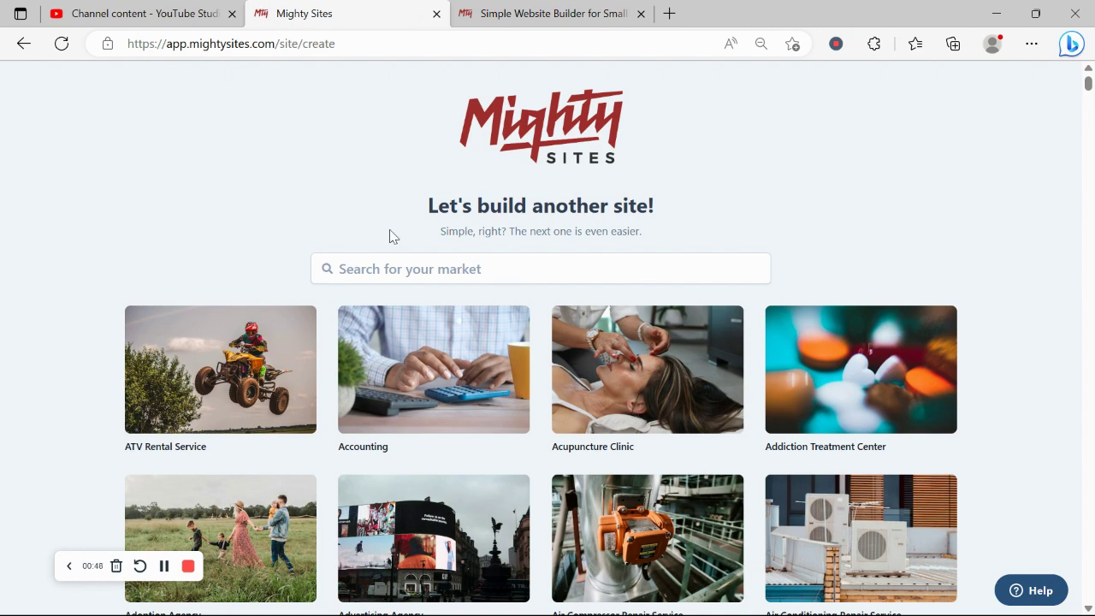
scroll(227, 159, "down", 5)
scroll(227, 159, "down", 5)
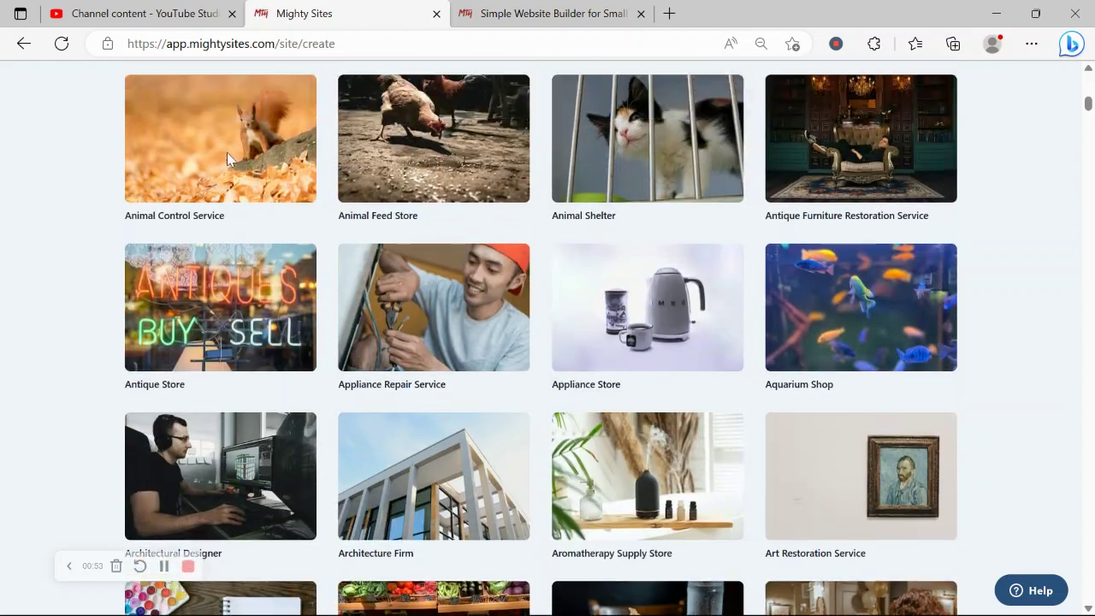
scroll(228, 160, "up", 4)
scroll(227, 153, "up", 6)
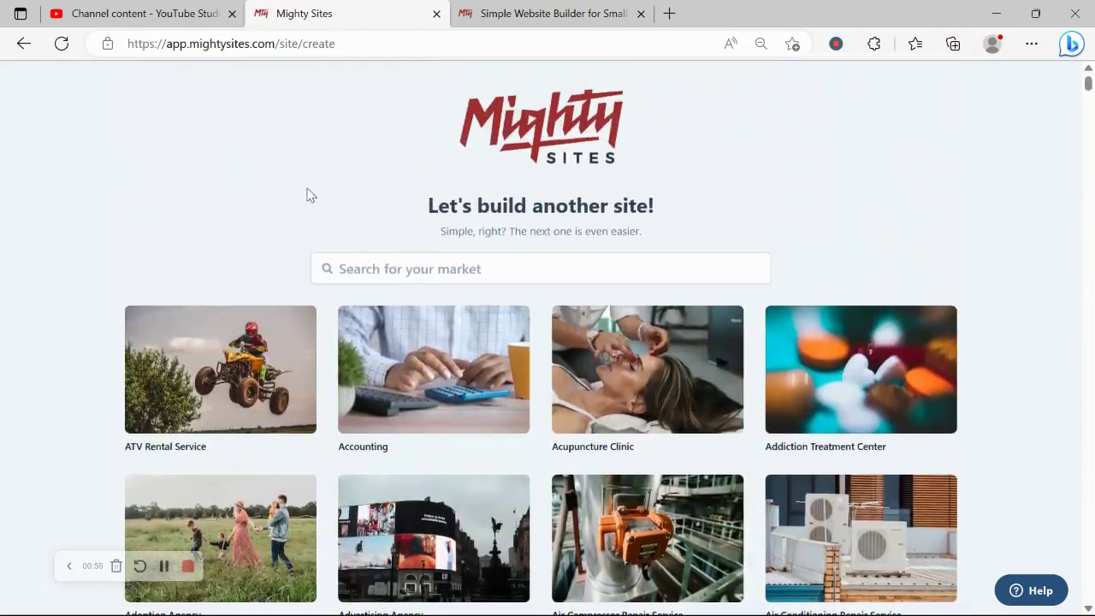
left_click(418, 257)
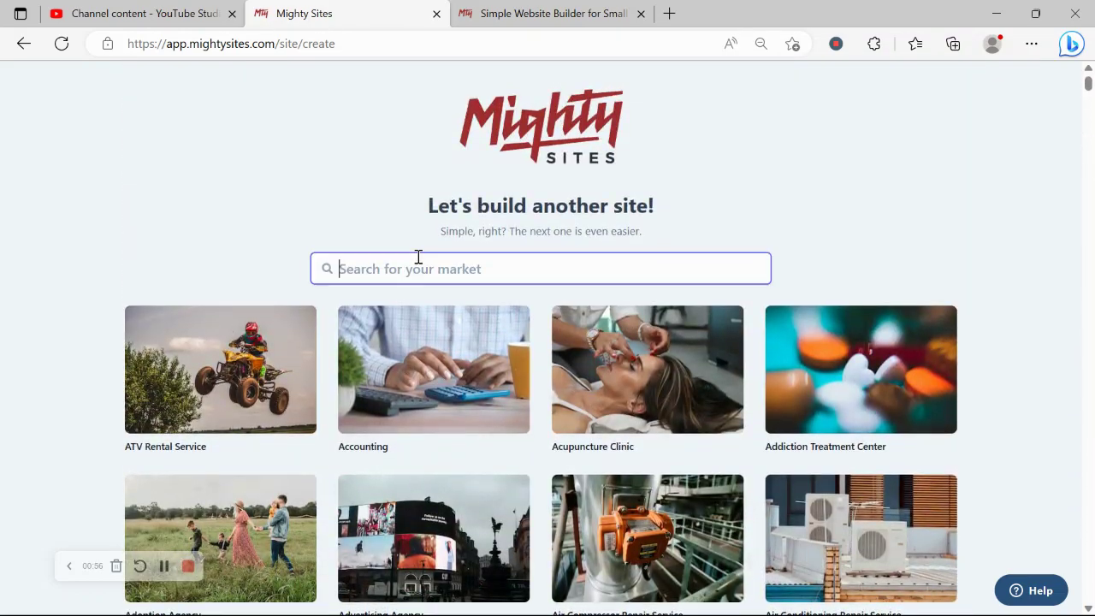
type("comme")
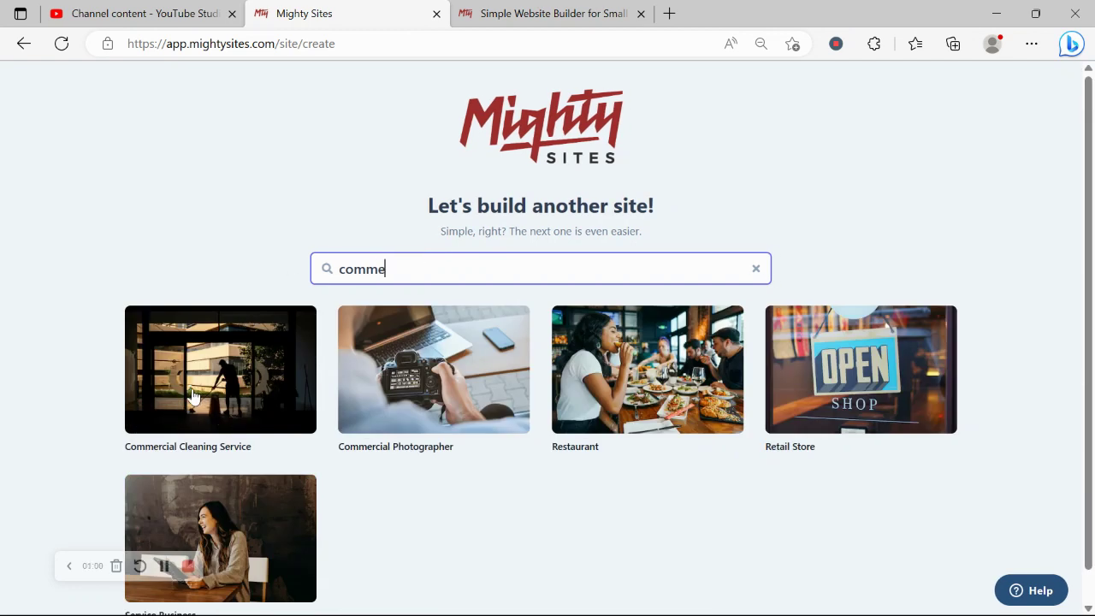
left_click(193, 396)
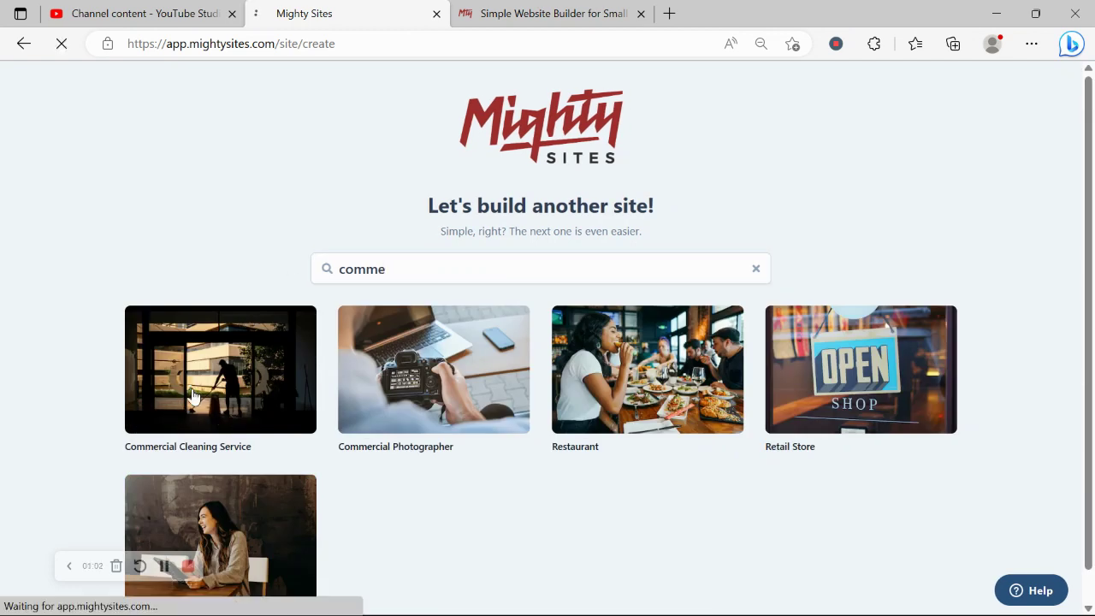
Enter Rochelle's Cleaning as the company name
key("Caps_Lock")
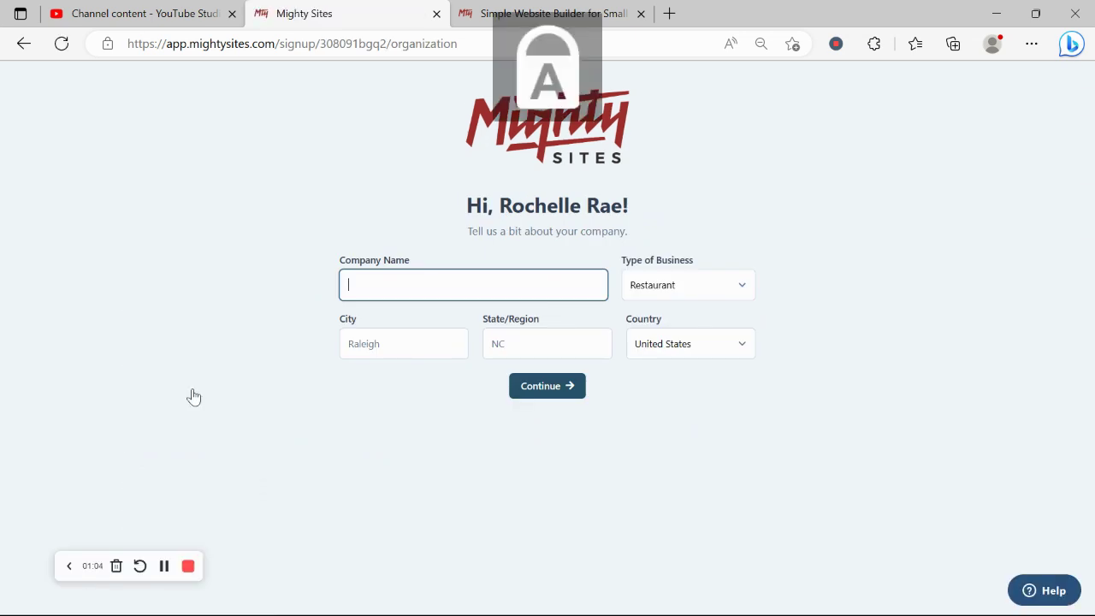
type("R")
key("Caps_Lock")
type("ochelle's")
key("Caps_Lock")
type("C")
key("Caps_Lock")
type("leaning")
Set the city to Denver and the state to Colorado
left_click(418, 343)
key("Caps_Lock")
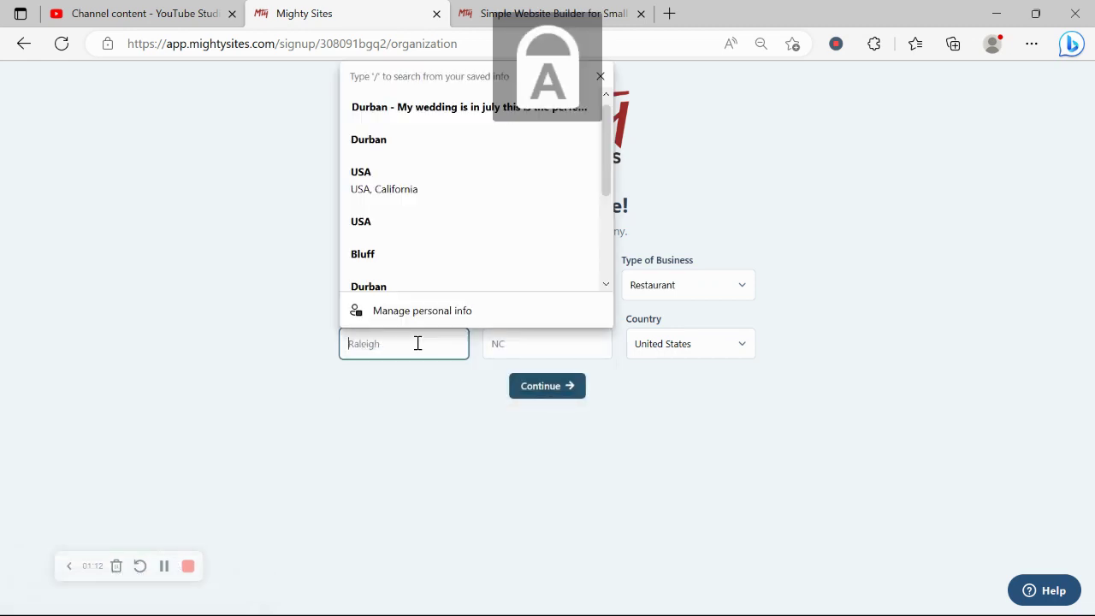
type("D")
key("Caps_Lock")
type("enver")
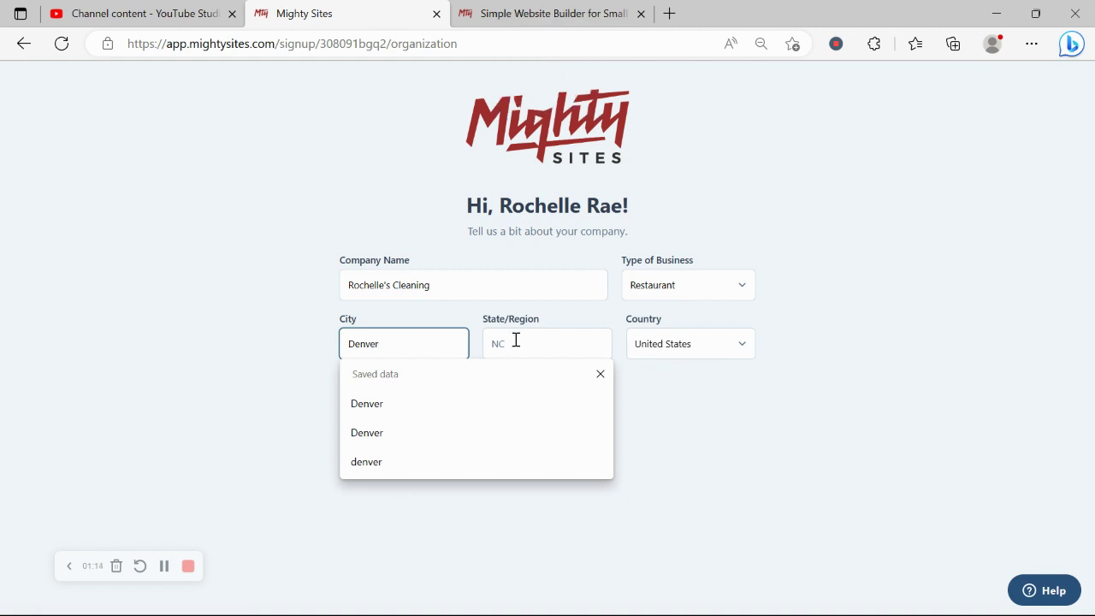
left_click(508, 343)
key("Caps_Lock")
type("C")
key("Caps_Lock")
type("olo")
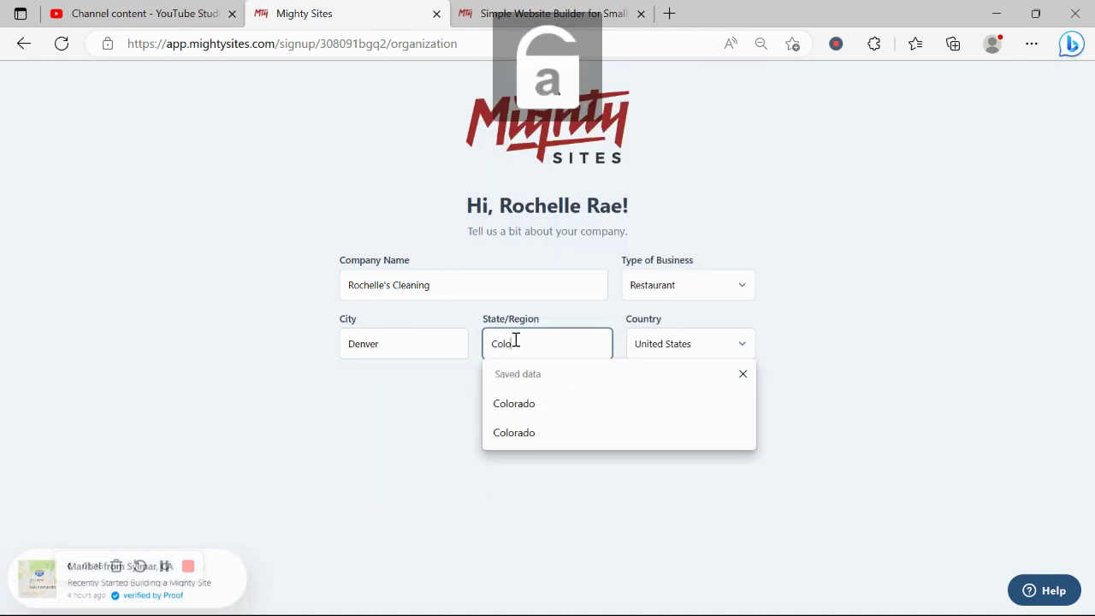
type("rado")
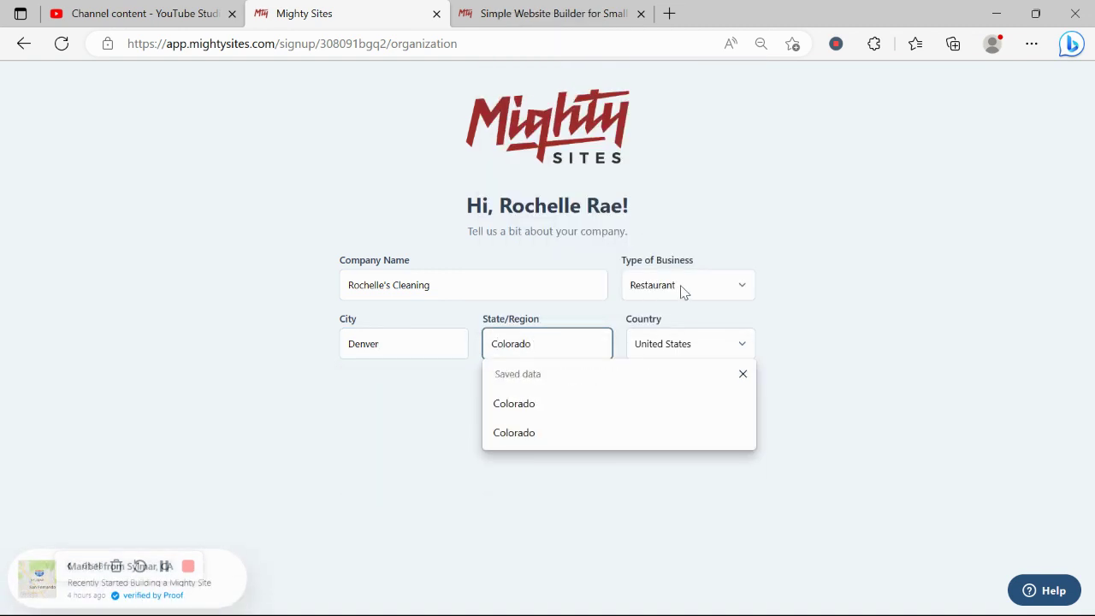
Choose Service as the business type and submit the company details
left_click(684, 289)
left_click(685, 337)
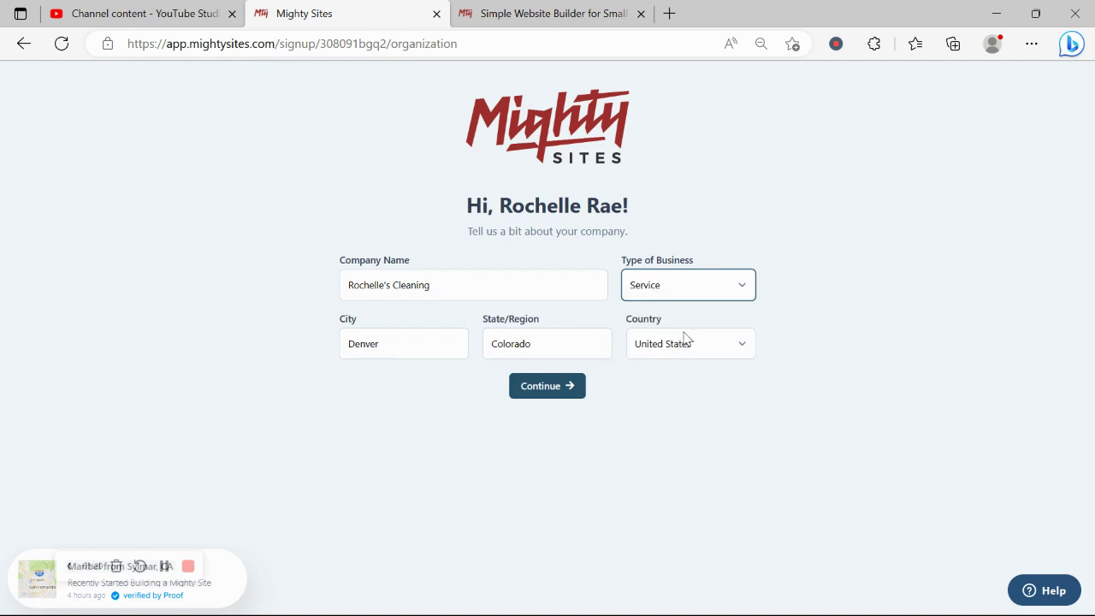
left_click(573, 387)
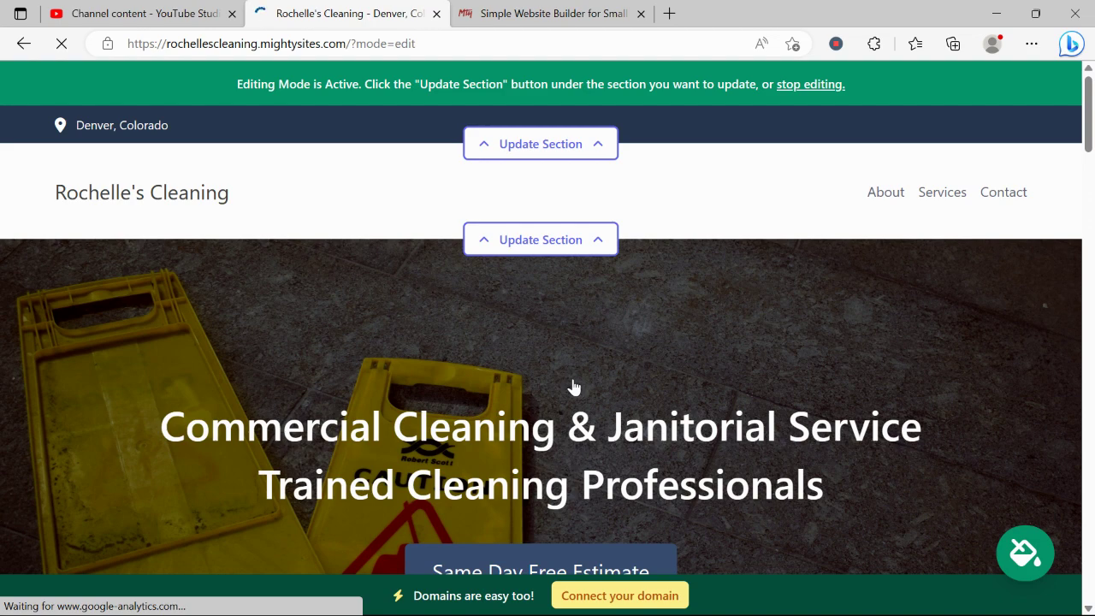
scroll(573, 387, "down", 4)
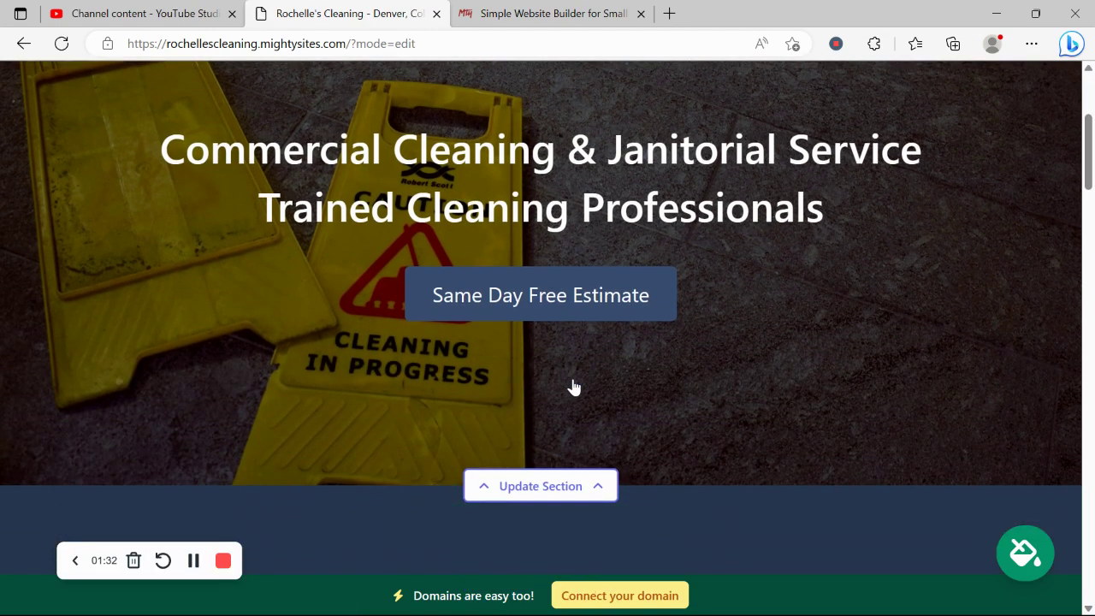
scroll(573, 387, "down", 5)
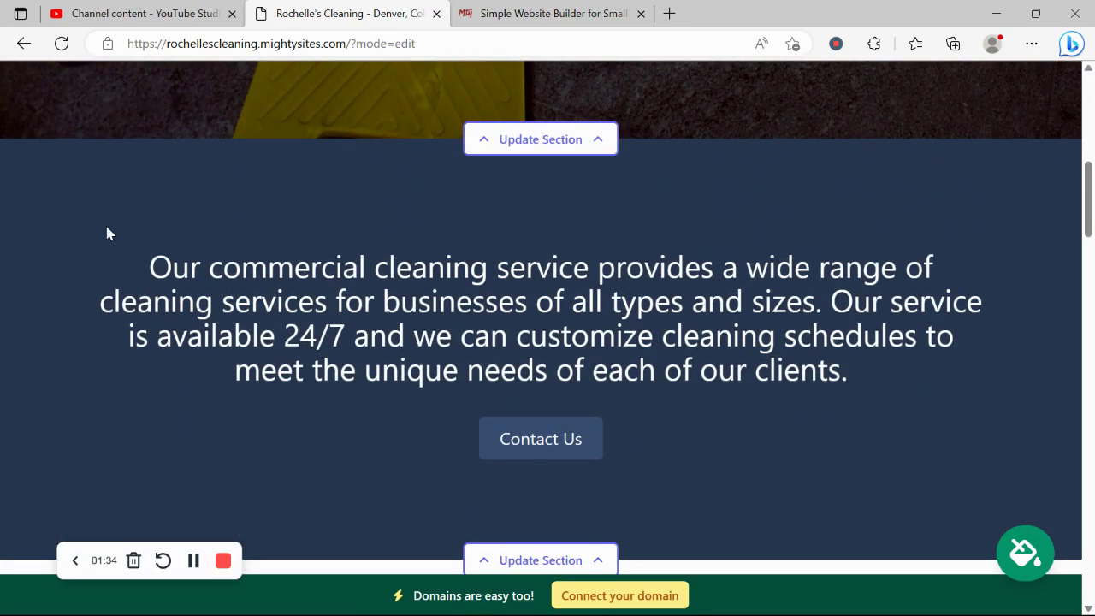
left_click_drag(107, 233, 899, 411)
scroll(707, 415, "down", 1)
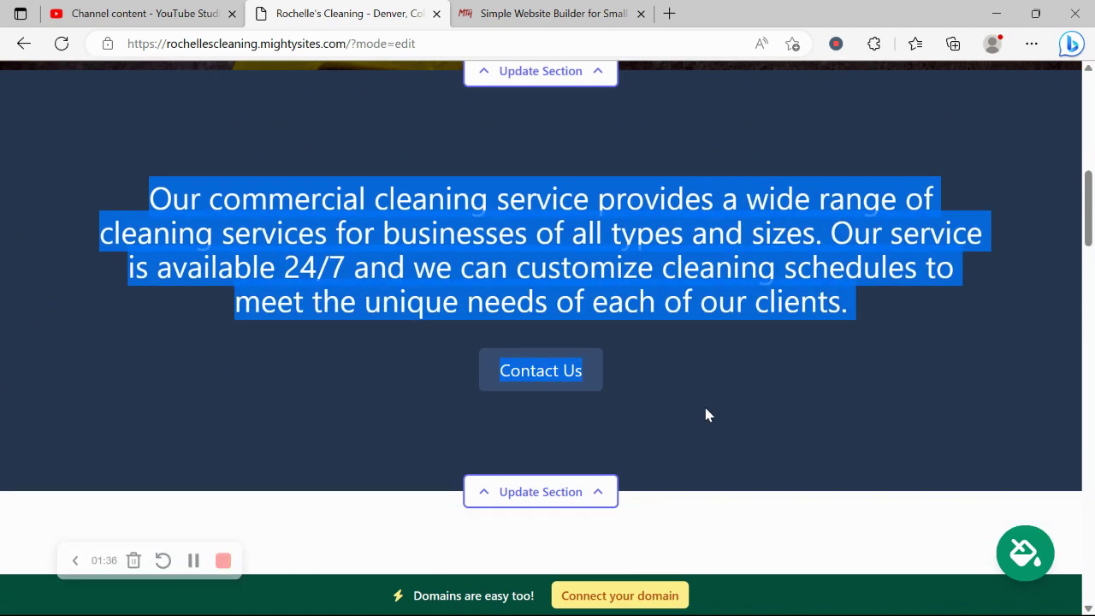
scroll(707, 416, "down", 6)
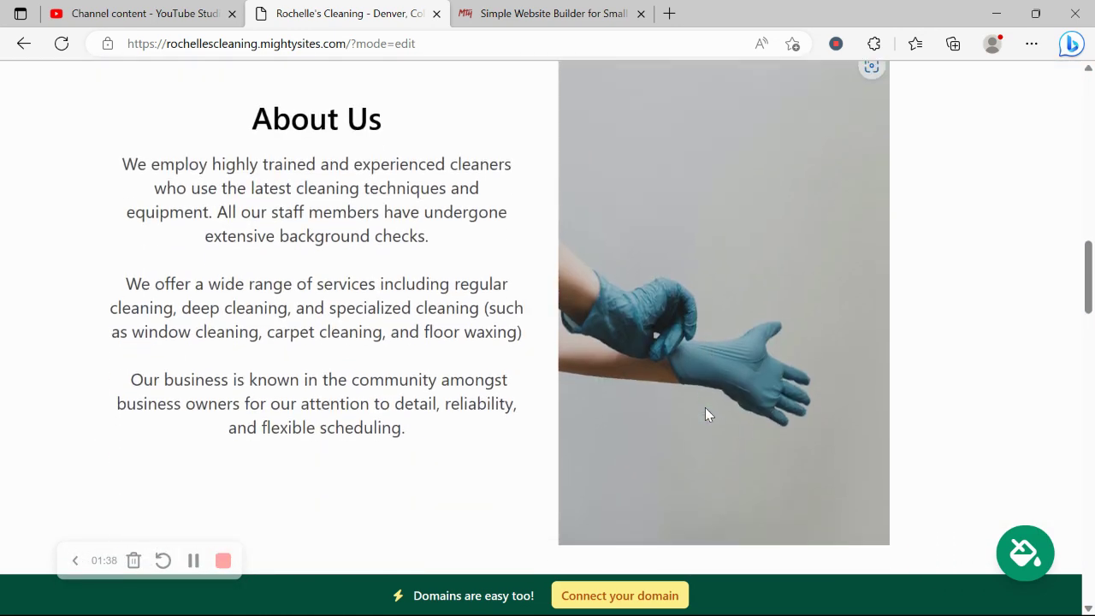
left_click_drag(96, 160, 484, 443)
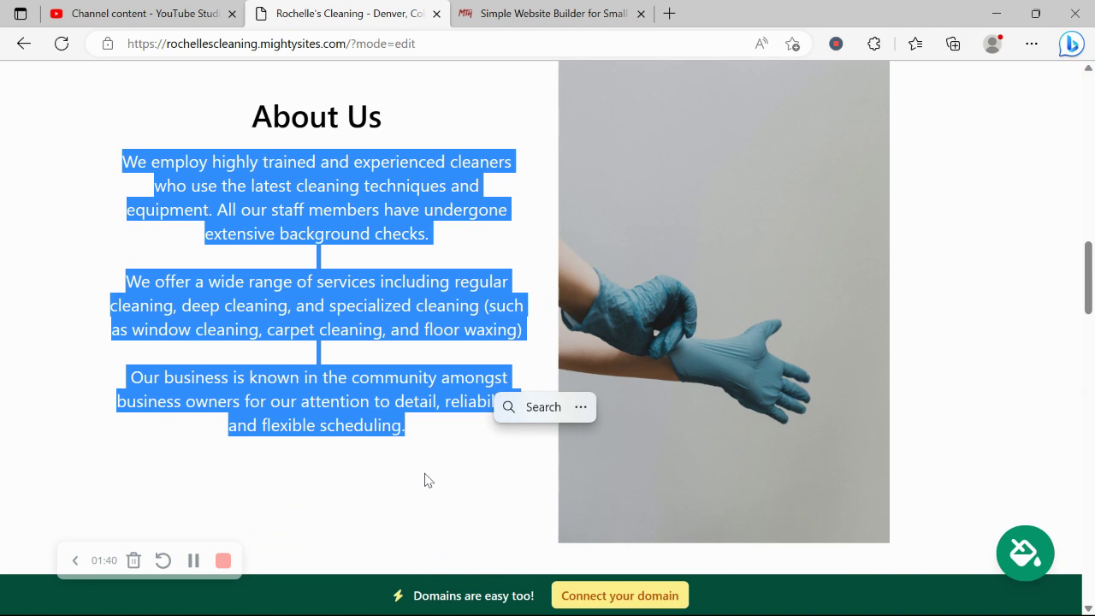
left_click(926, 262)
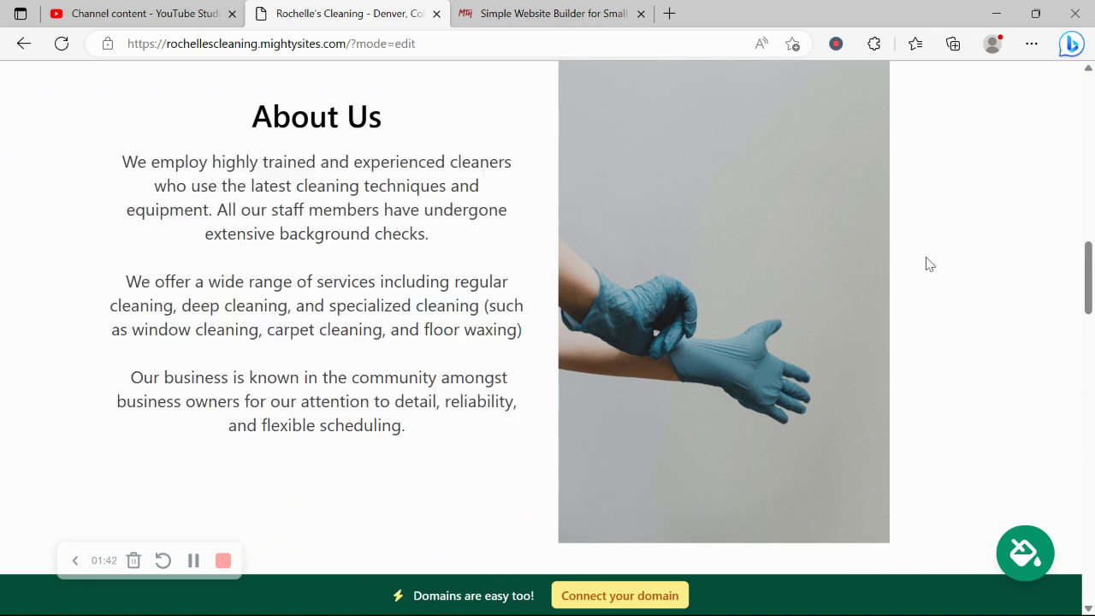
scroll(927, 263, "down", 7)
scroll(926, 257, "down", 1)
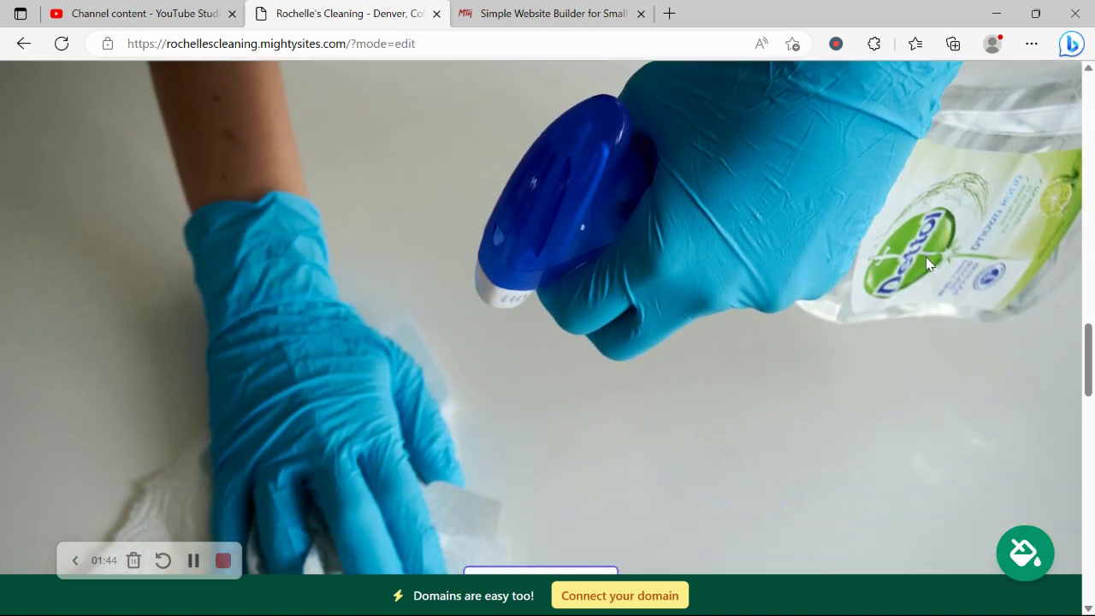
scroll(926, 257, "down", 5)
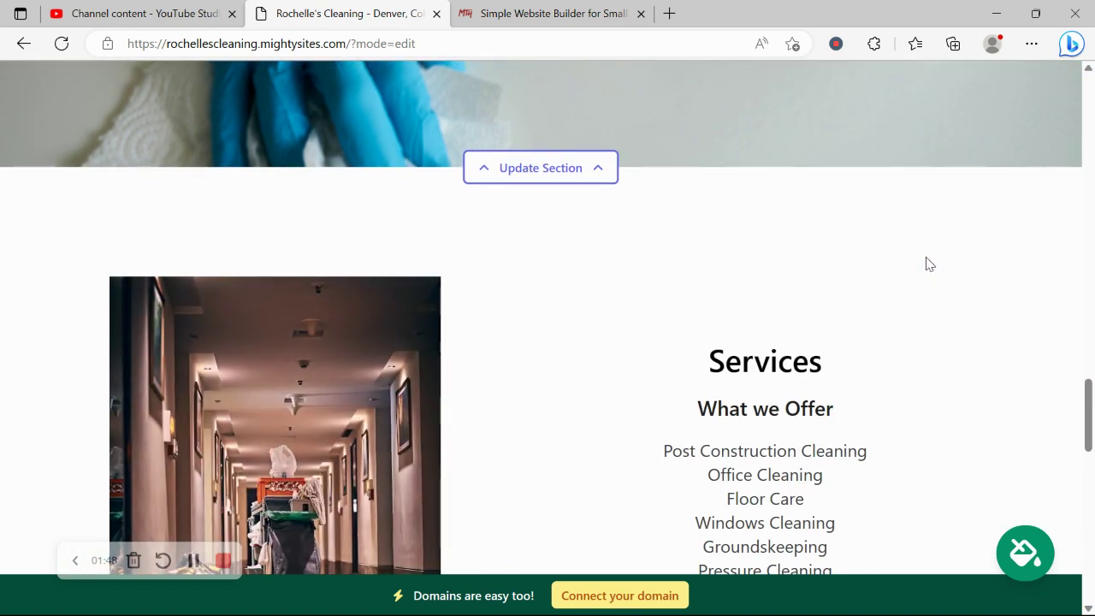
scroll(926, 263, "down", 2)
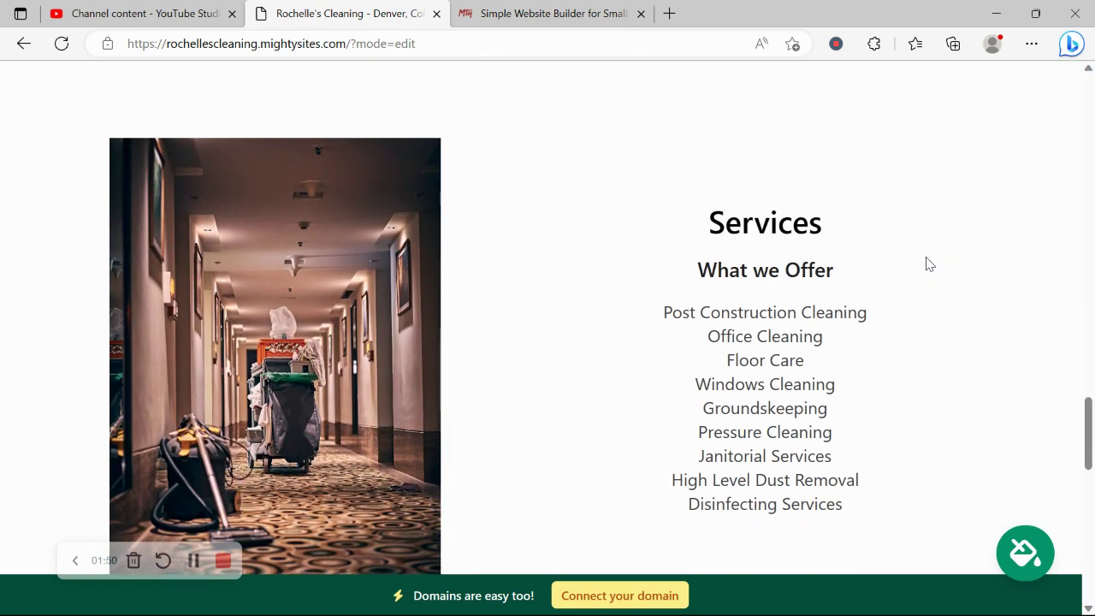
scroll(929, 263, "down", 7)
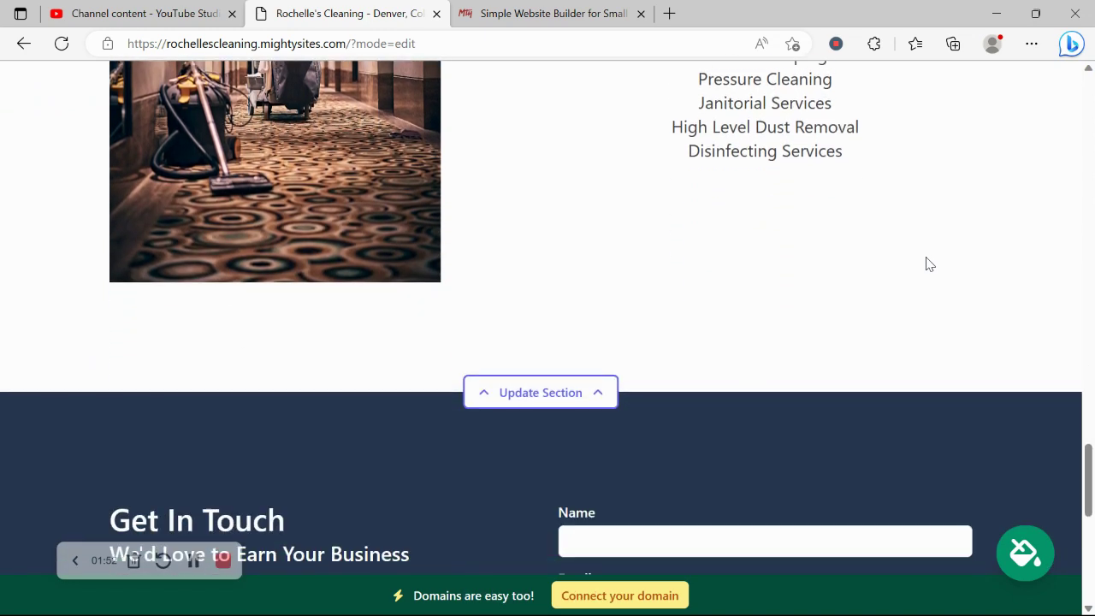
scroll(929, 264, "down", 2)
scroll(927, 255, "down", 4)
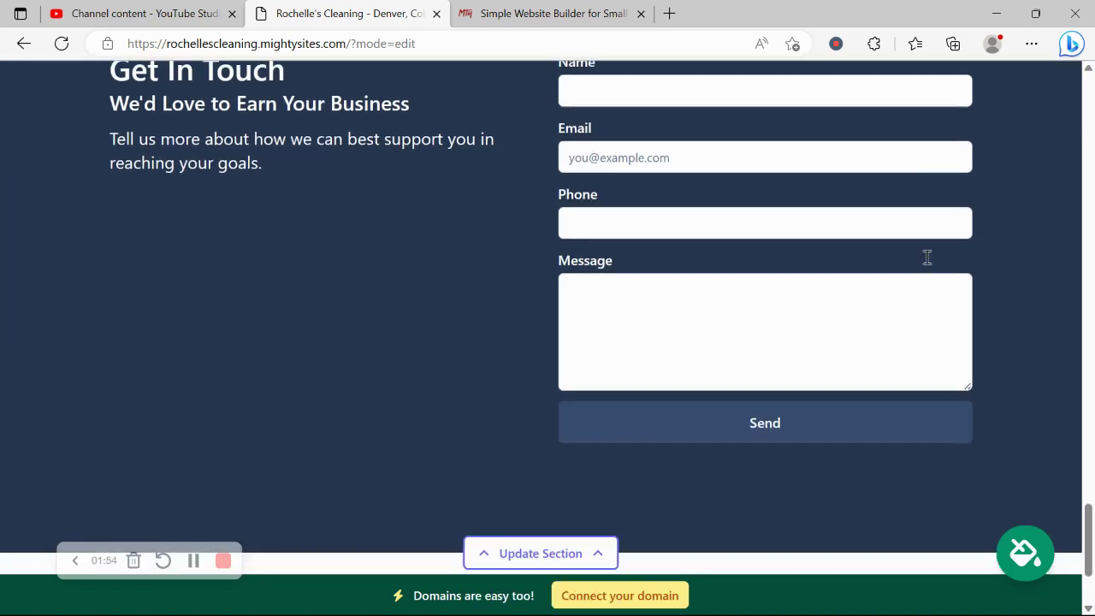
scroll(927, 257, "up", 4)
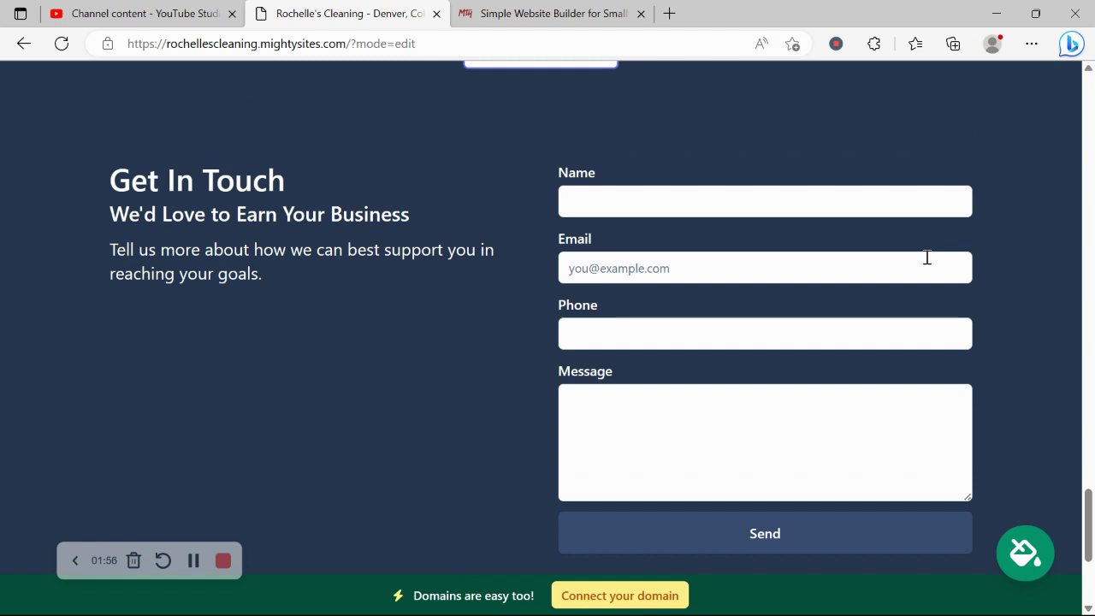
scroll(927, 256, "up", 2)
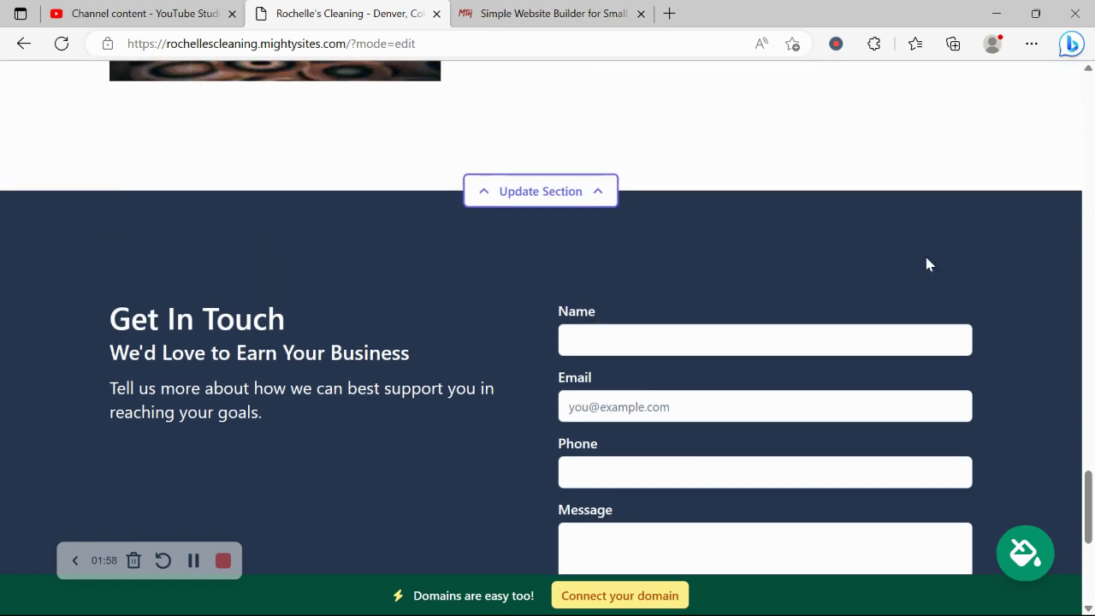
scroll(929, 264, "up", 2)
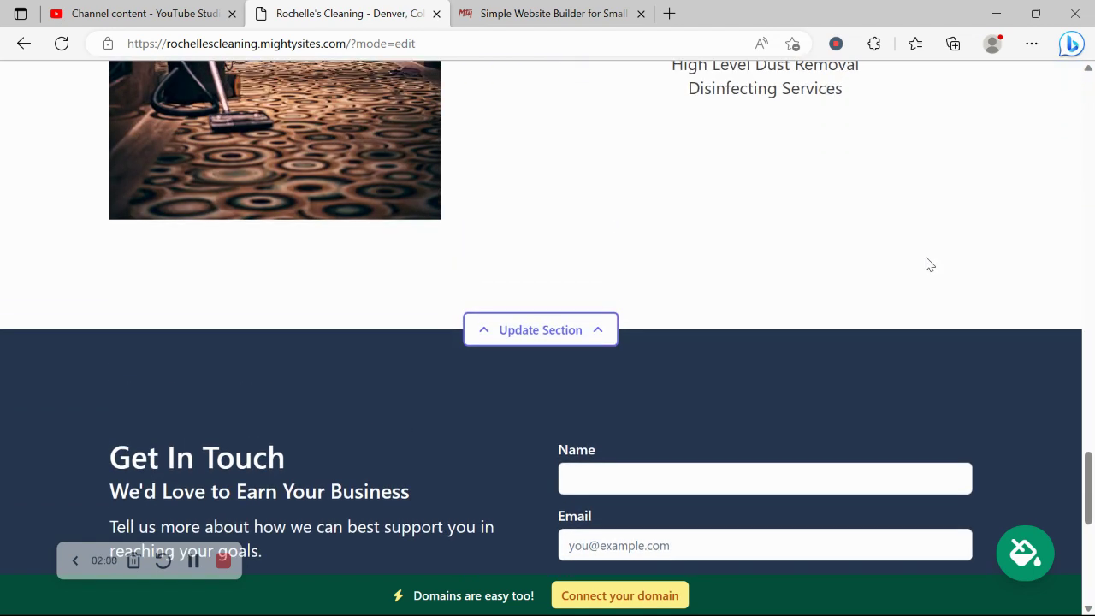
scroll(930, 264, "up", 2)
scroll(930, 264, "up", 3)
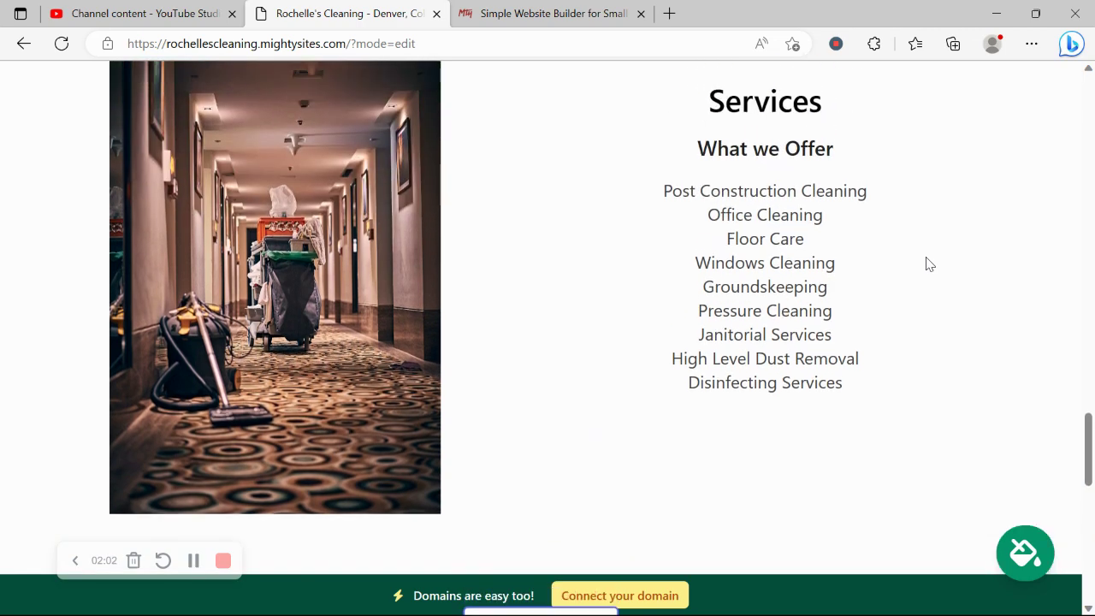
scroll(931, 264, "up", 6)
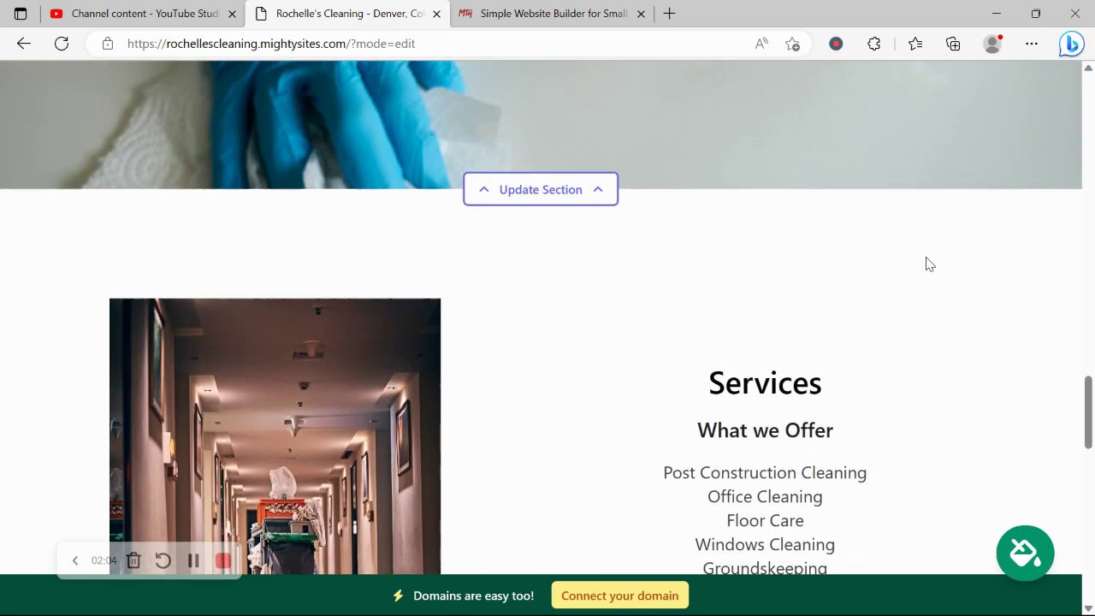
scroll(930, 264, "up", 11)
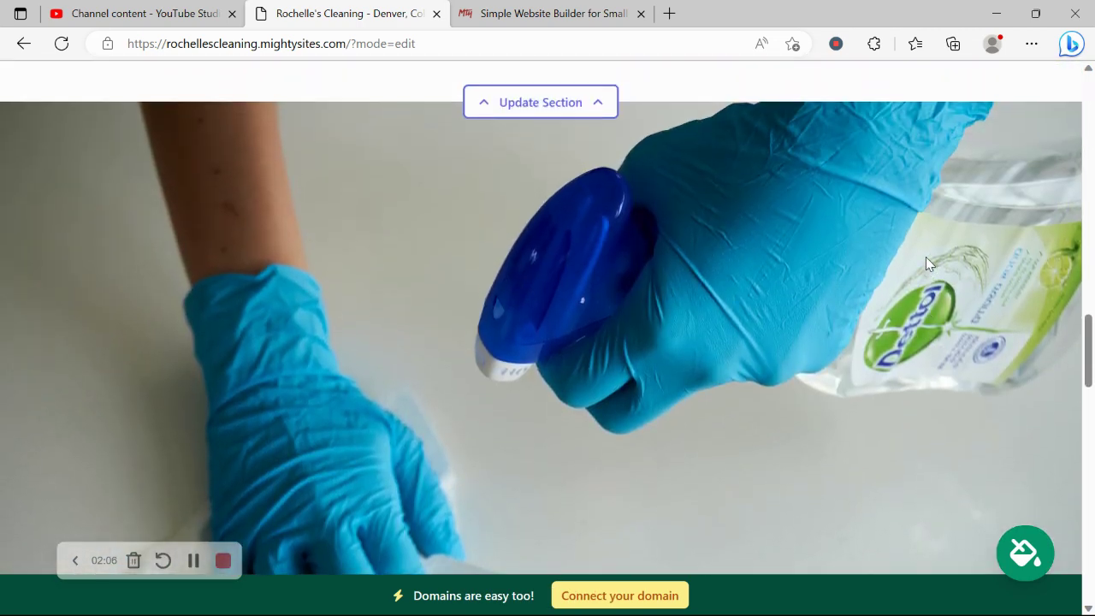
scroll(930, 264, "up", 5)
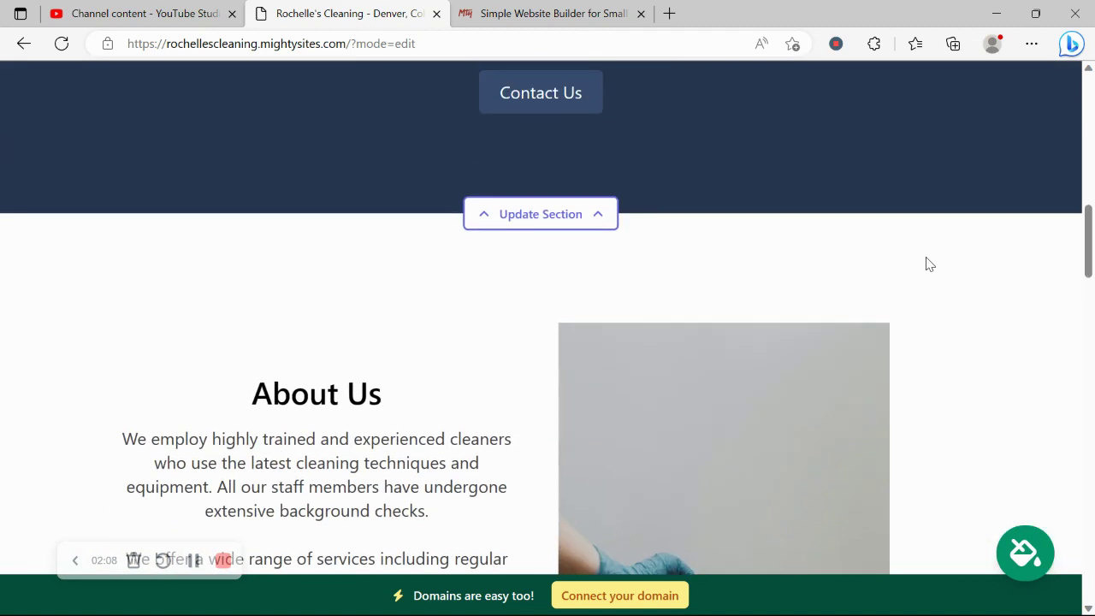
scroll(930, 265, "up", 6)
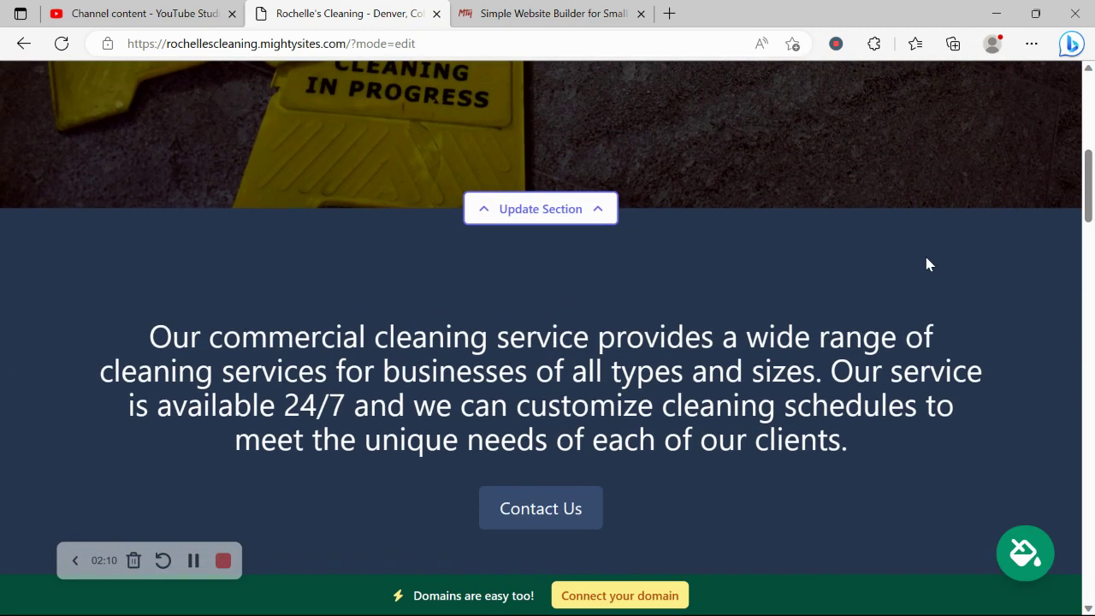
scroll(931, 264, "up", 8)
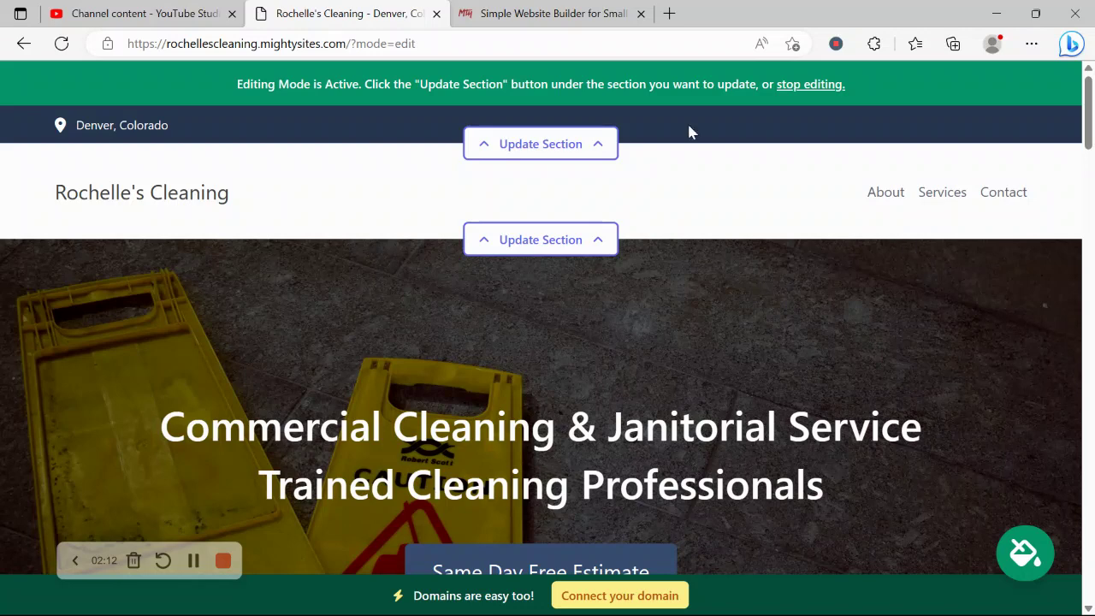
Add the business email to the header's location details and show it on the site
left_click(604, 142)
left_click(608, 279)
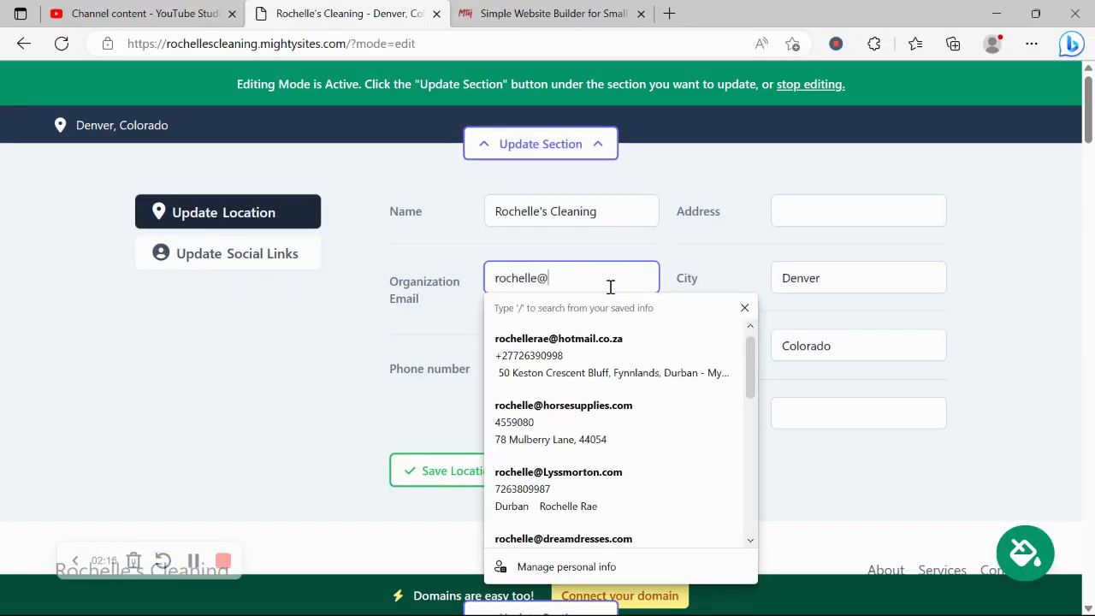
left_click(454, 289)
left_click(492, 311)
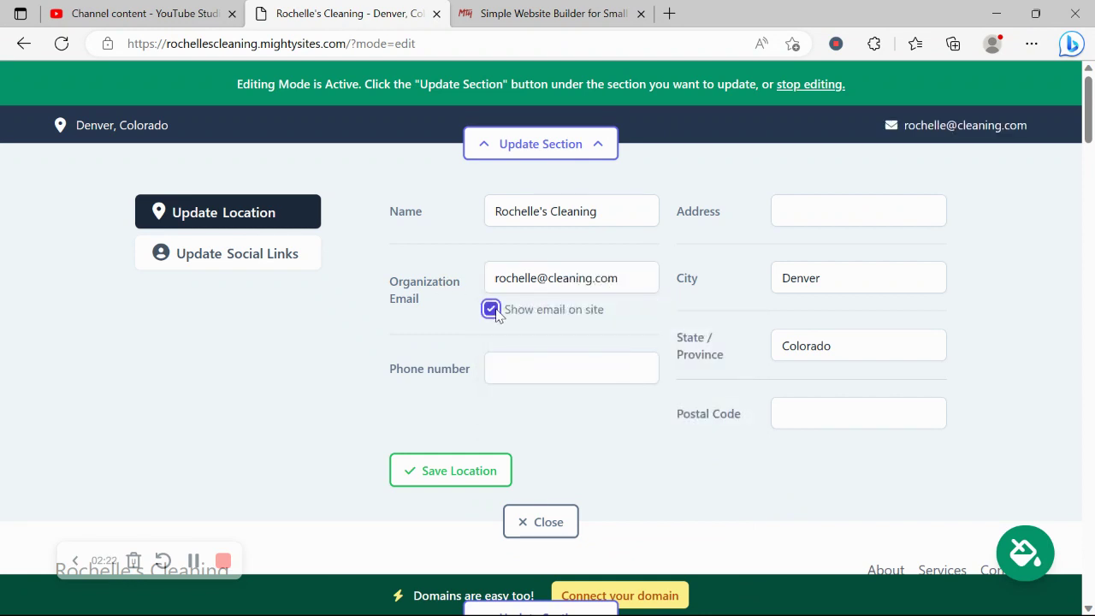
Enter the phone number, autofill the street address and postal code, and save the location
left_click(539, 364)
type("456-9890")
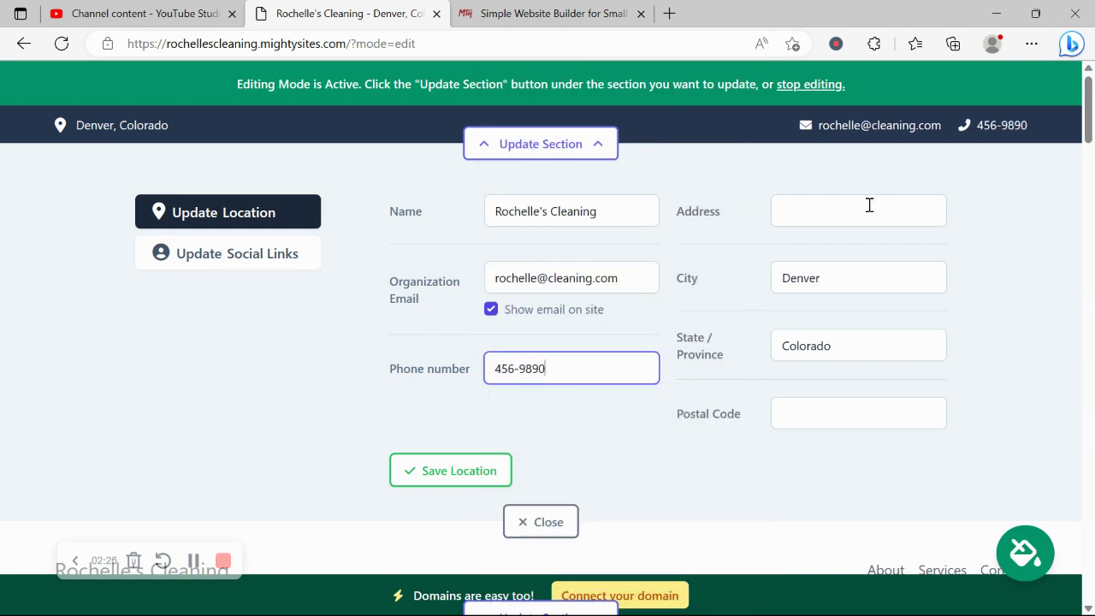
left_click(869, 205)
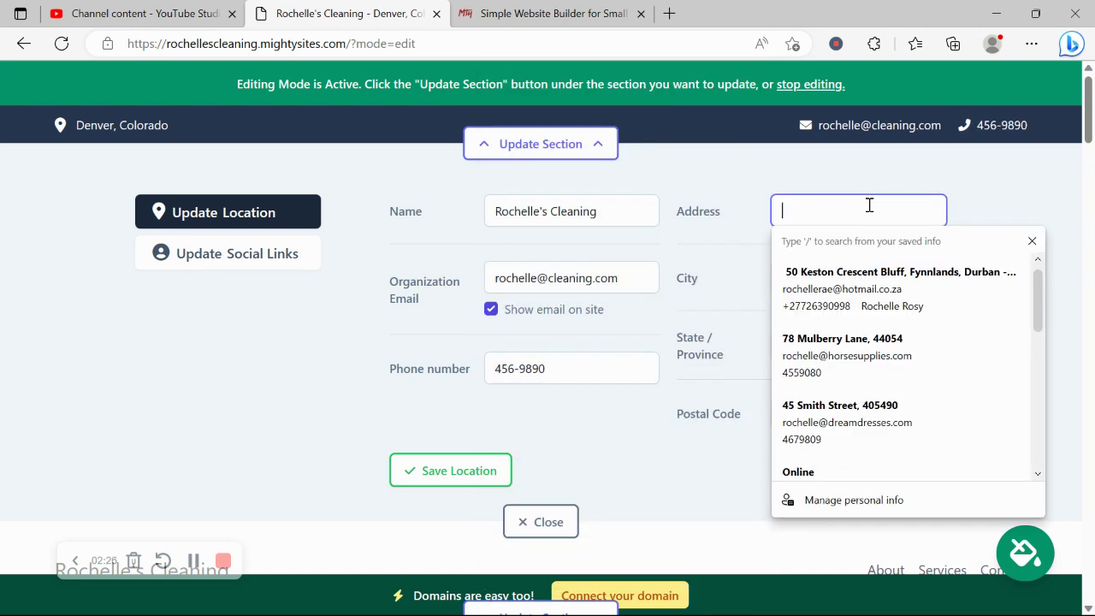
left_click(886, 420)
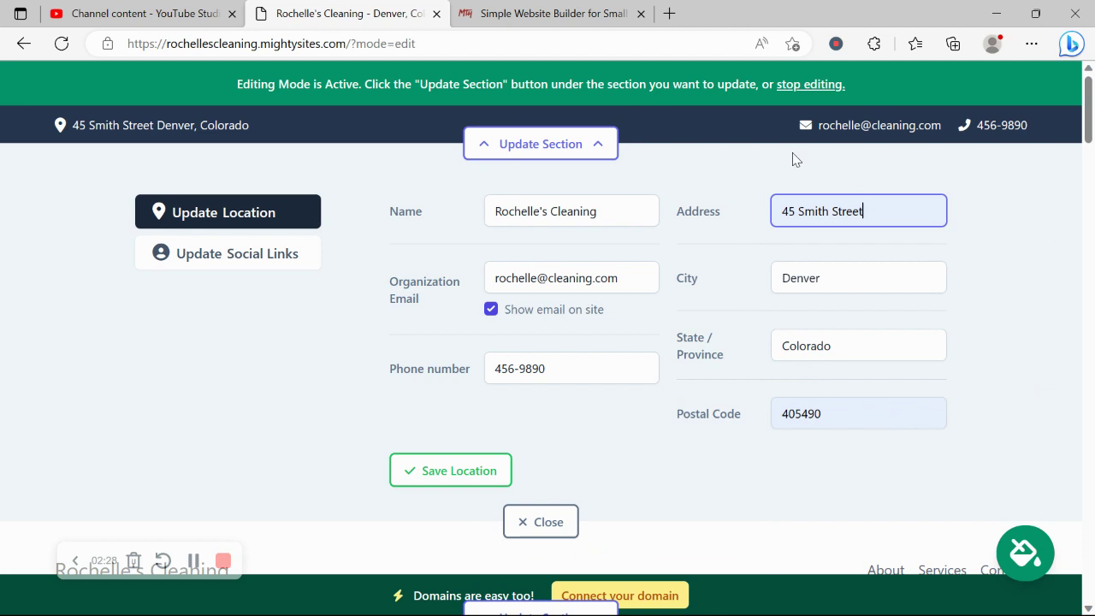
left_click(445, 479)
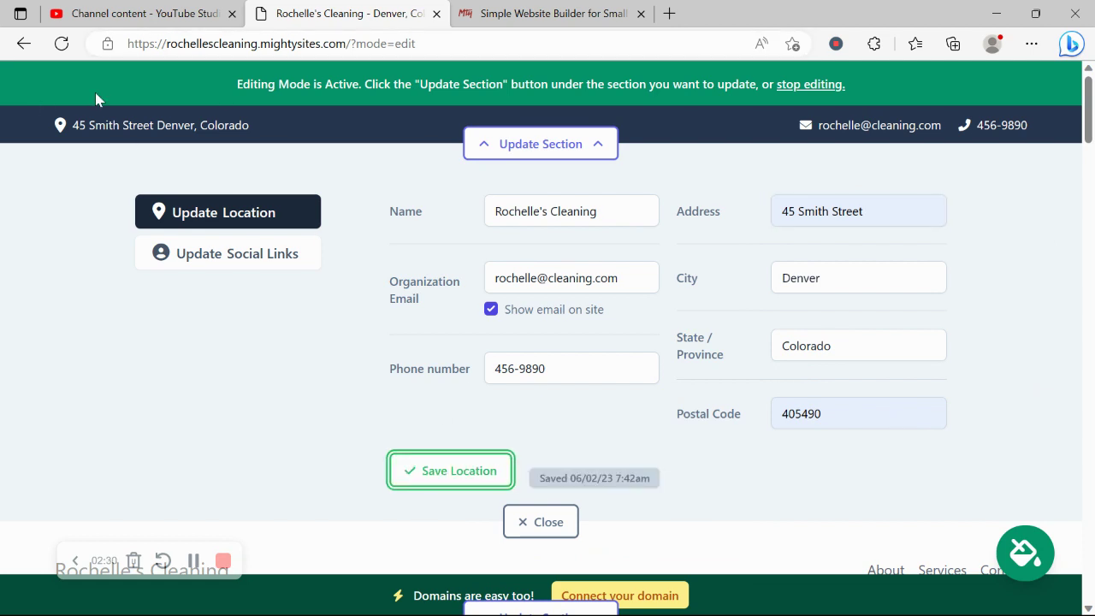
Enter 'mightysi' as the Instagram account in the social links
left_click(218, 257)
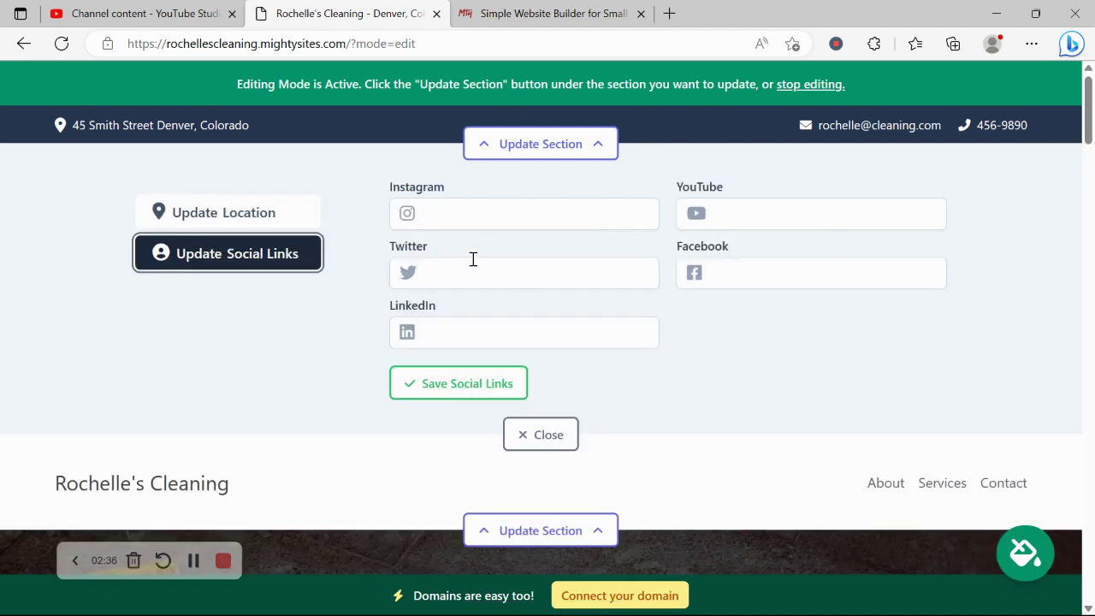
left_click(557, 204)
type("mighty")
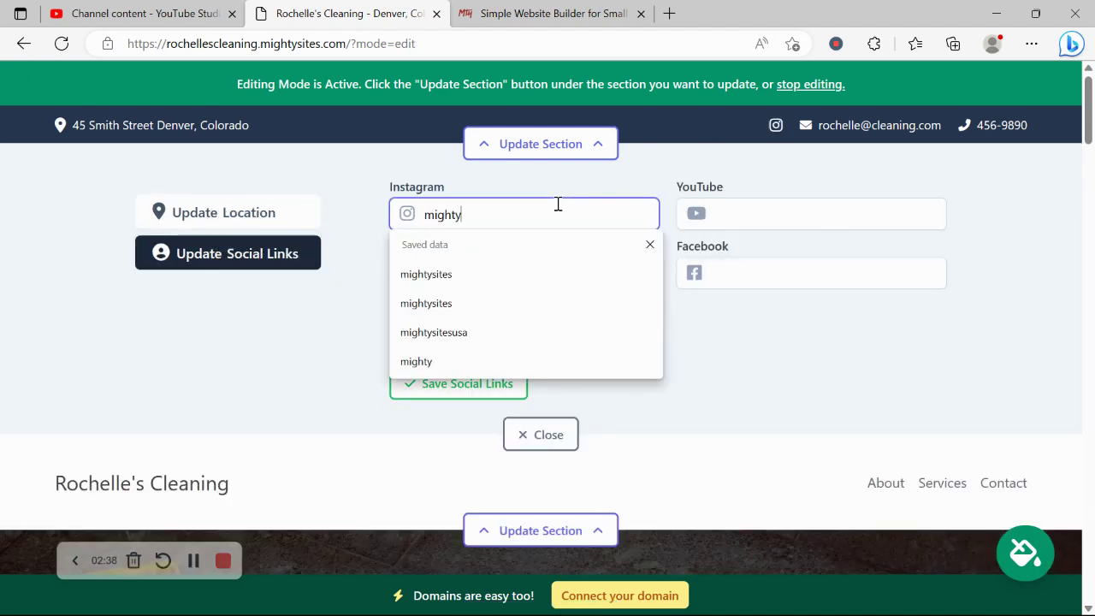
type("sites")
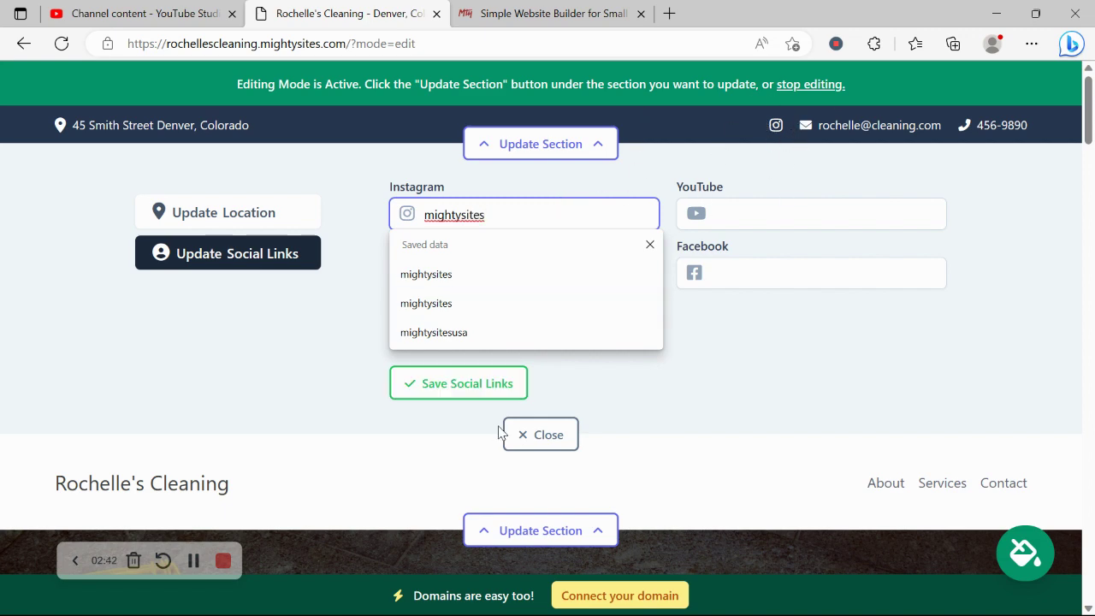
Save the Instagram link and upload the Mighty Sites Logo YouTube image from Pictures as the header logo
left_click(476, 394)
left_click(547, 438)
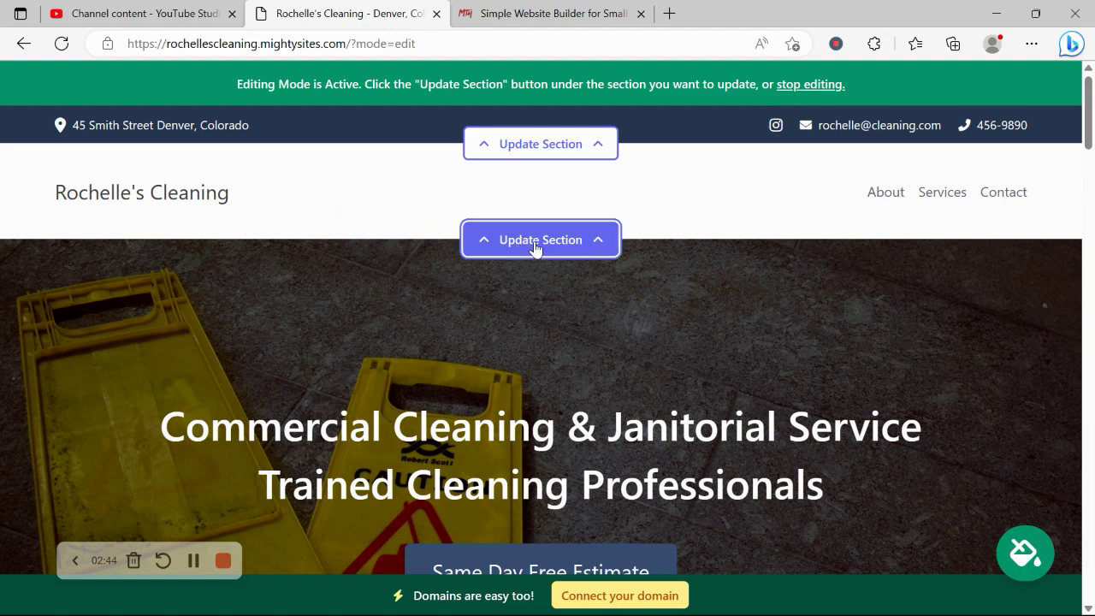
left_click(535, 243)
left_click(162, 348)
left_click(525, 343)
left_click(88, 273)
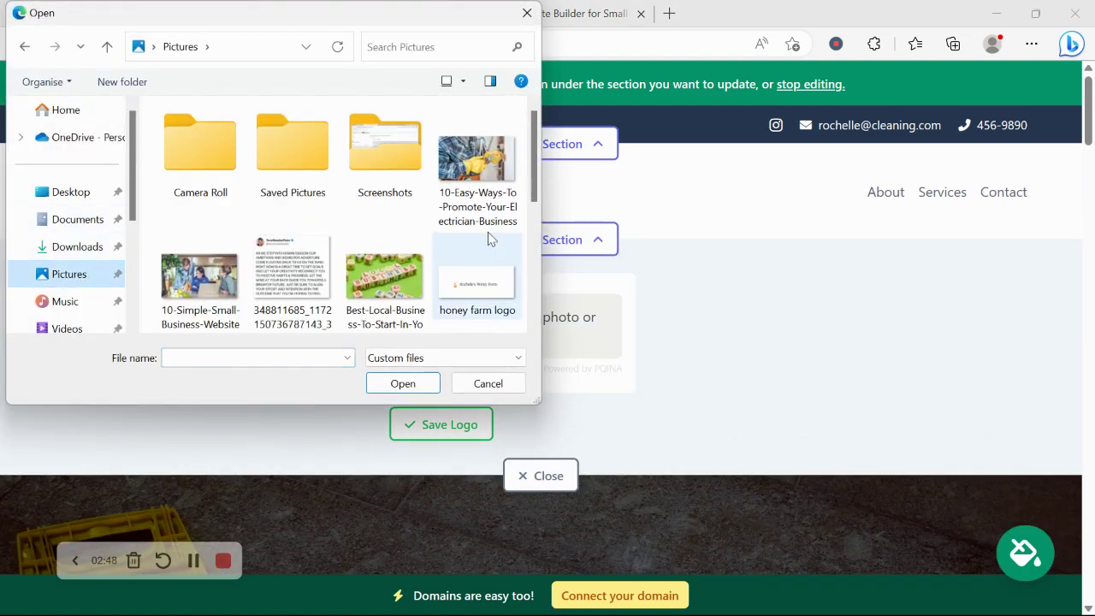
scroll(538, 212, "down", 1)
scroll(537, 212, "down", 3)
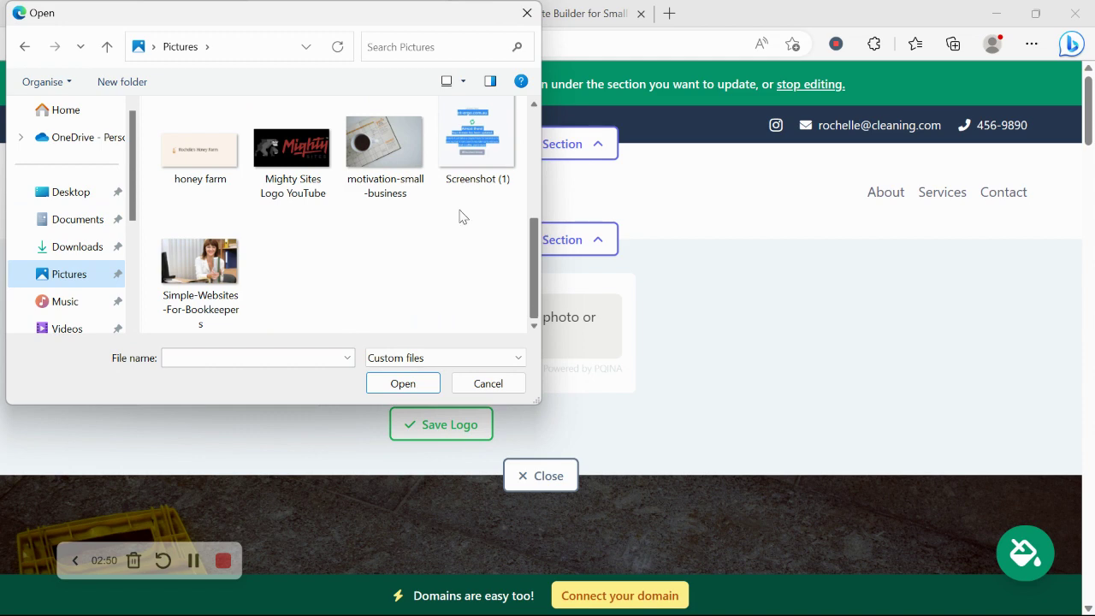
double_click(279, 171)
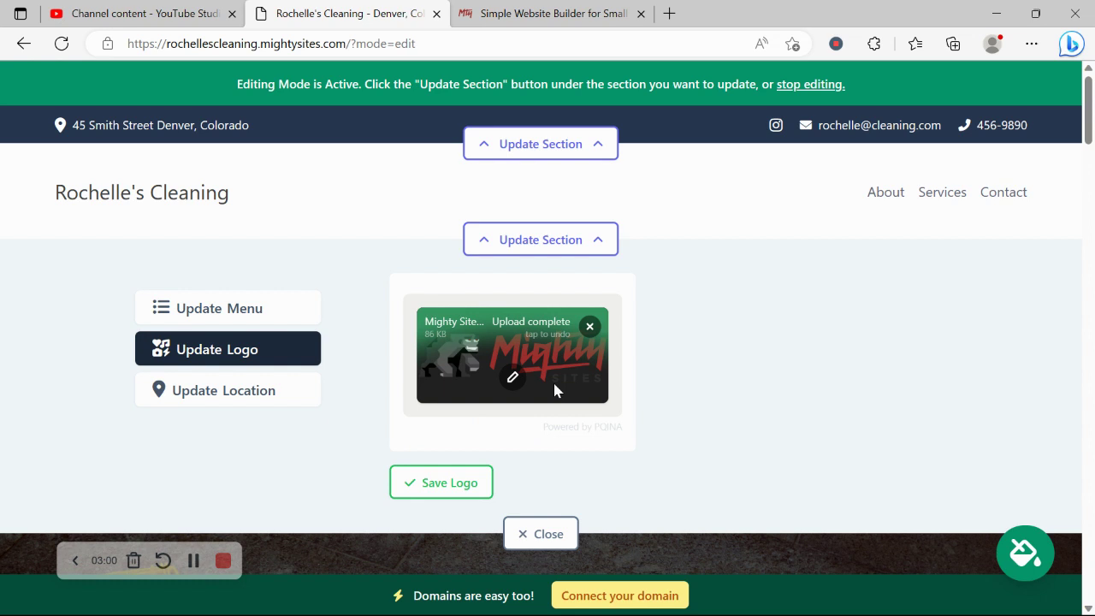
Save the uploaded logo, make it bigger, and close the logo editor
left_click(471, 484)
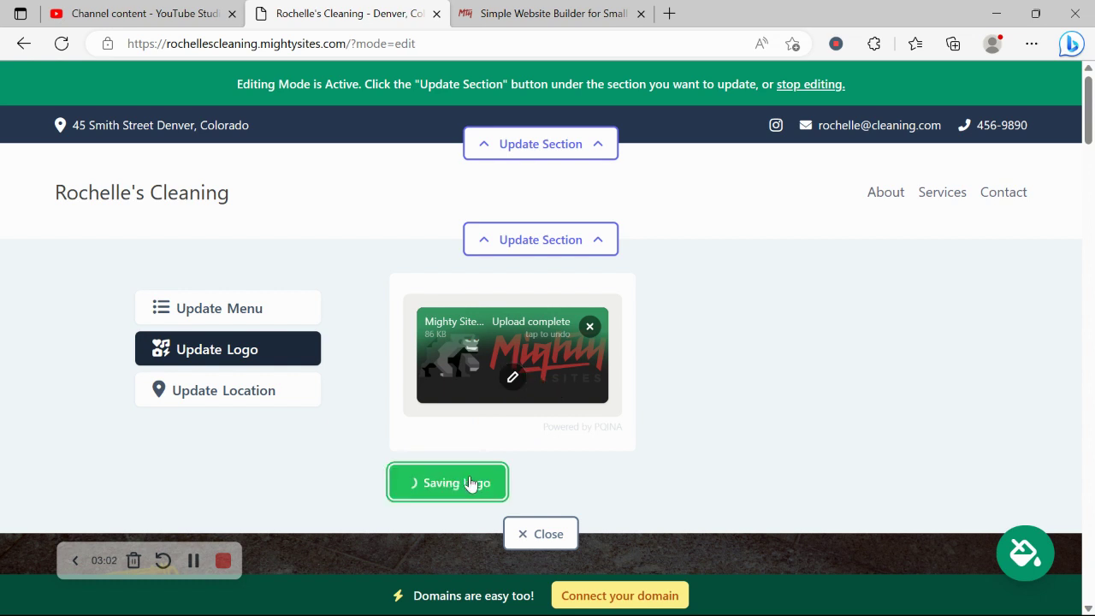
left_click(741, 370)
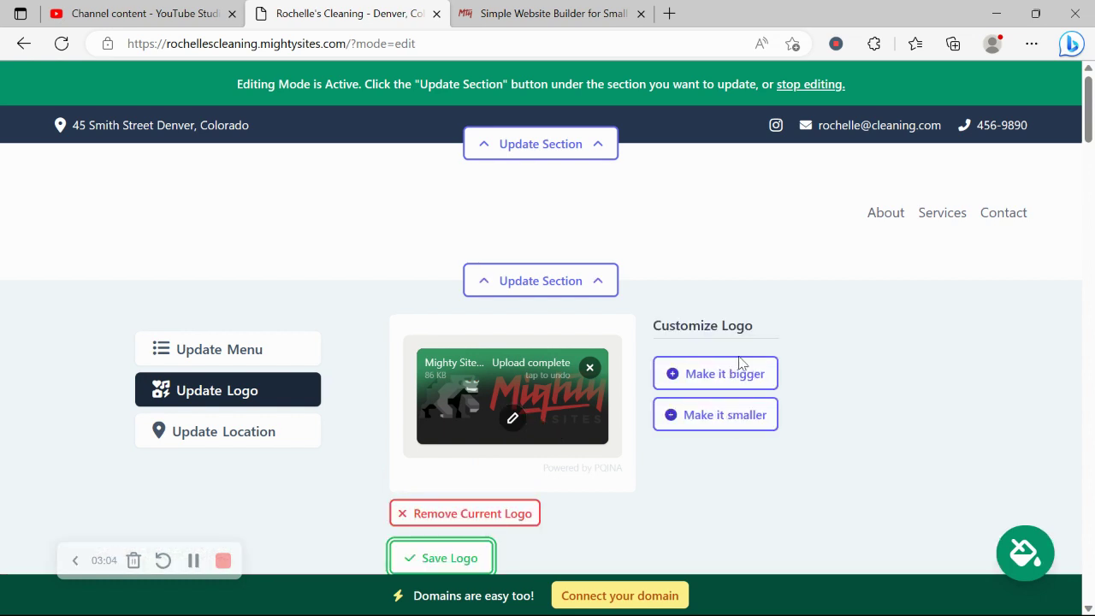
scroll(703, 266, "down", 2)
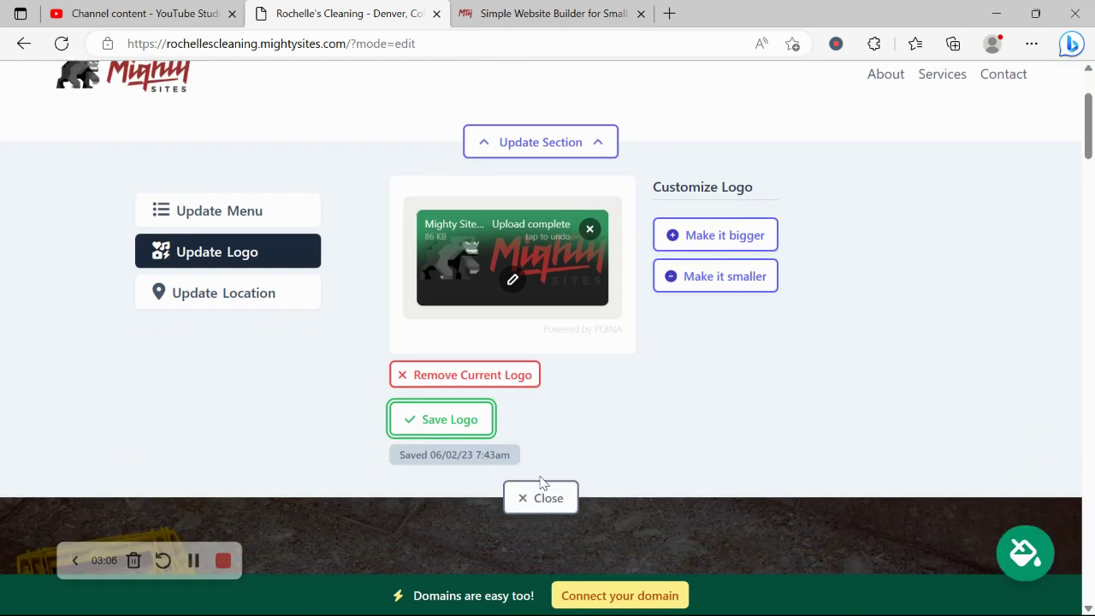
left_click(539, 489)
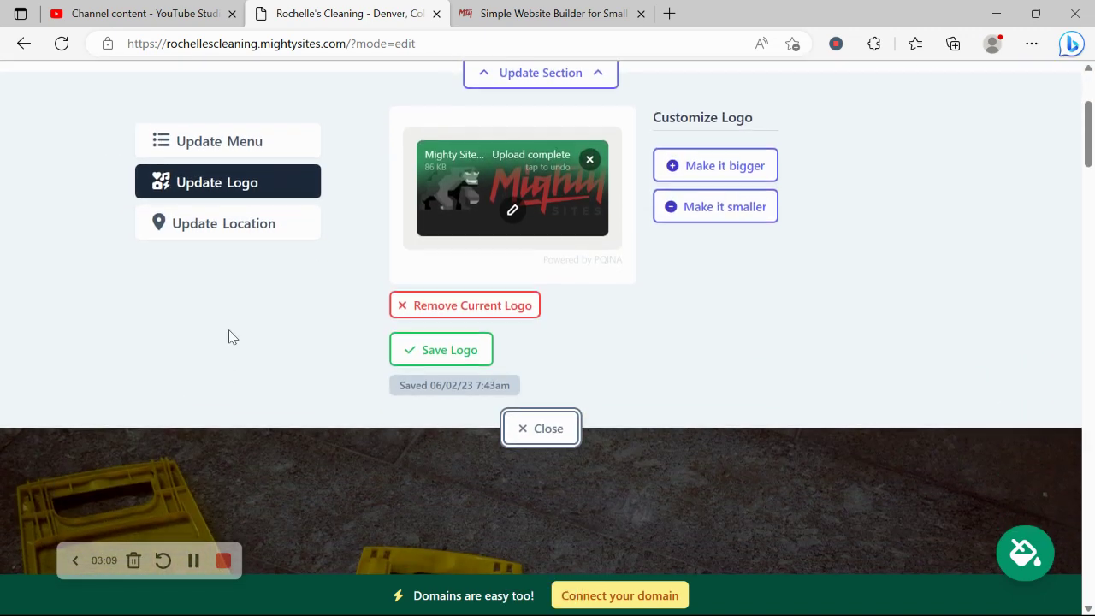
Preview the teal colour theme, then switch back to the navy theme
left_click(548, 429)
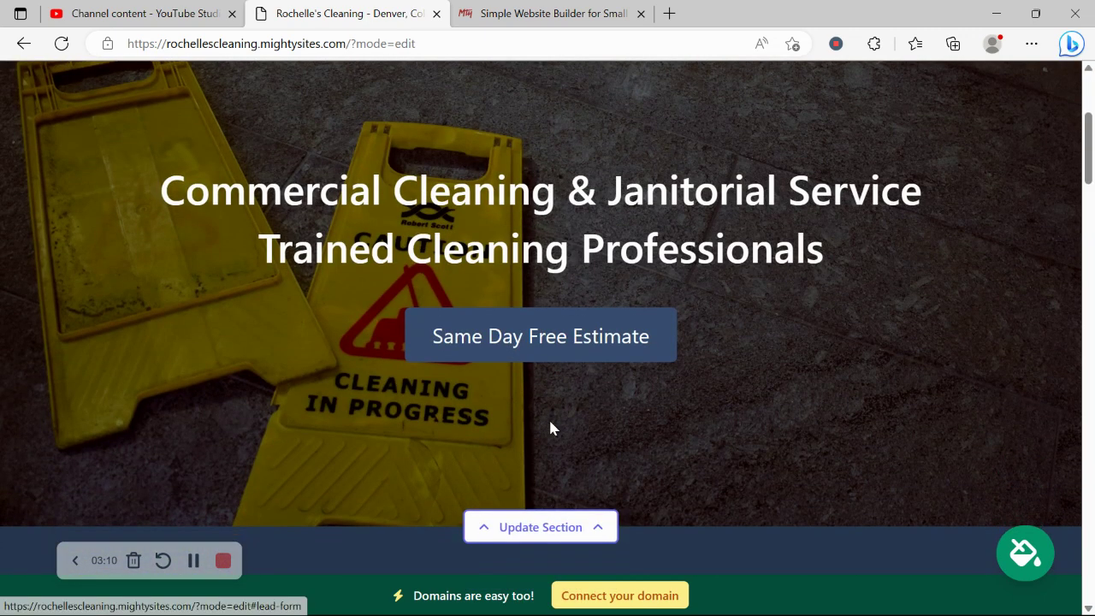
scroll(548, 420, "down", 4)
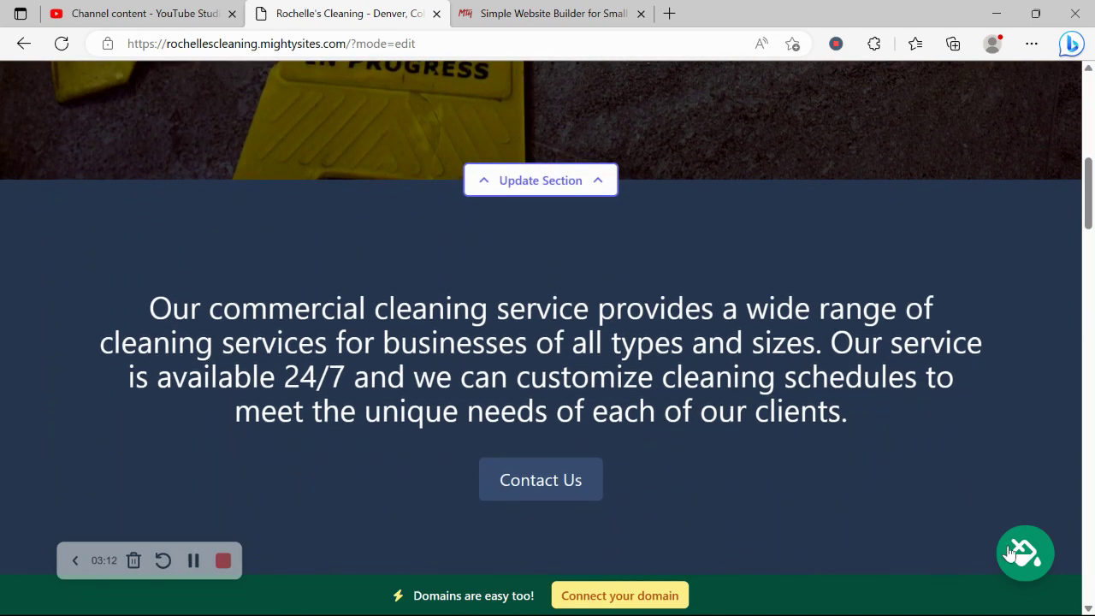
left_click(1024, 552)
left_click(351, 496)
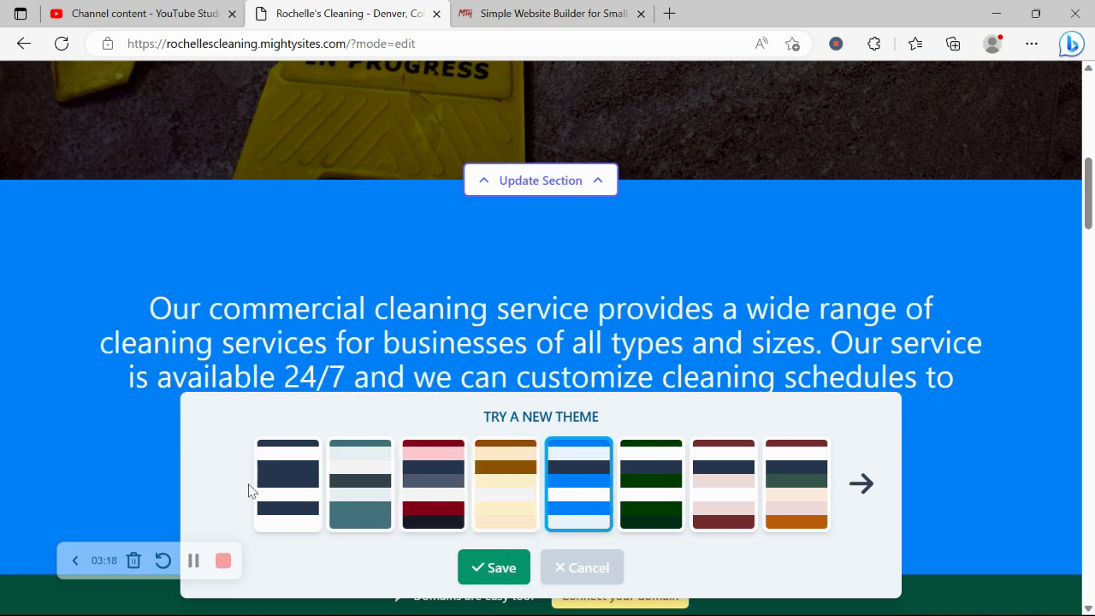
left_click(301, 495)
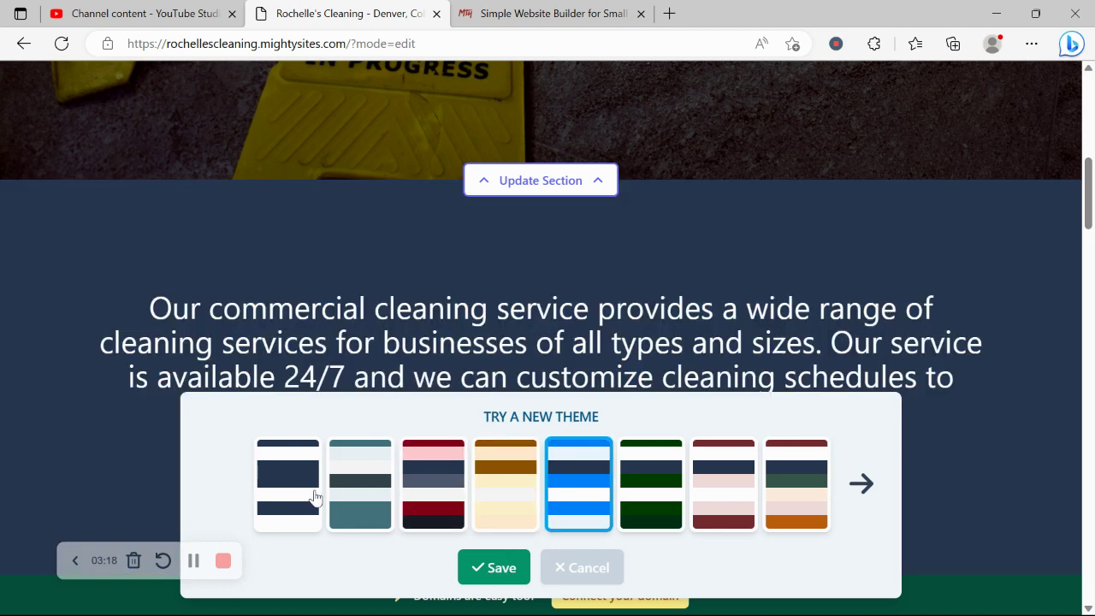
Browse the stock photo library from the hero section's image options
scroll(456, 222, "up", 3)
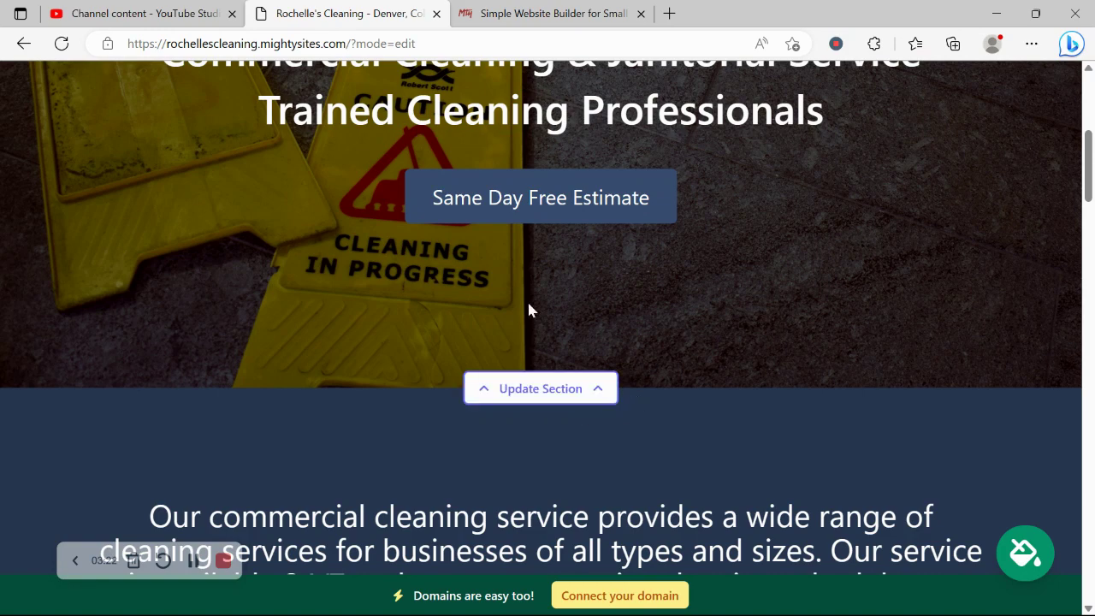
left_click_drag(557, 390, 585, 390)
left_click(242, 494)
scroll(175, 409, "down", 3)
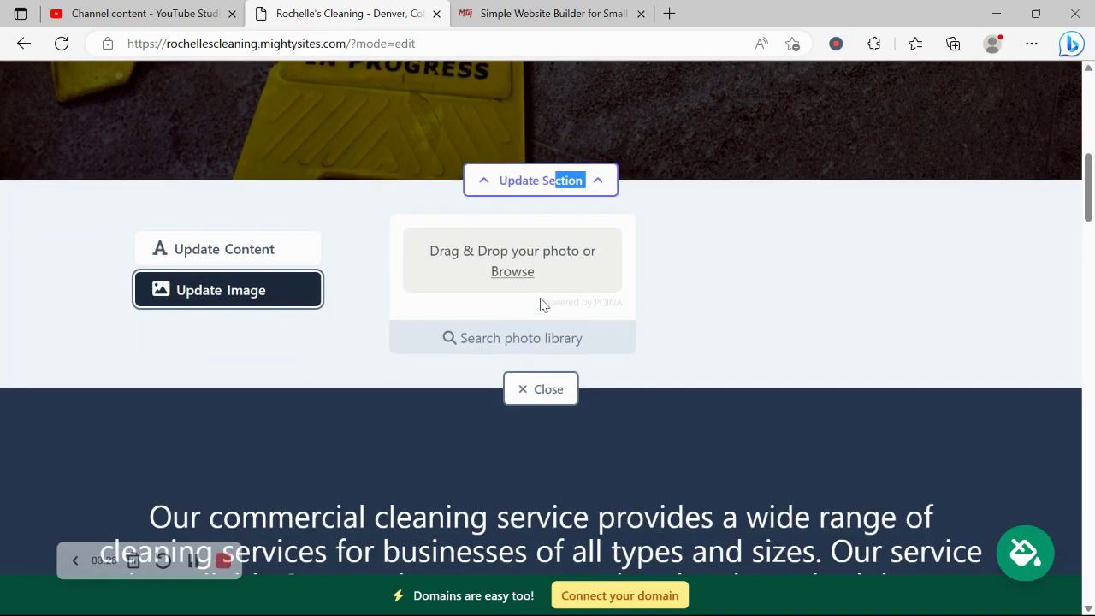
left_click(488, 337)
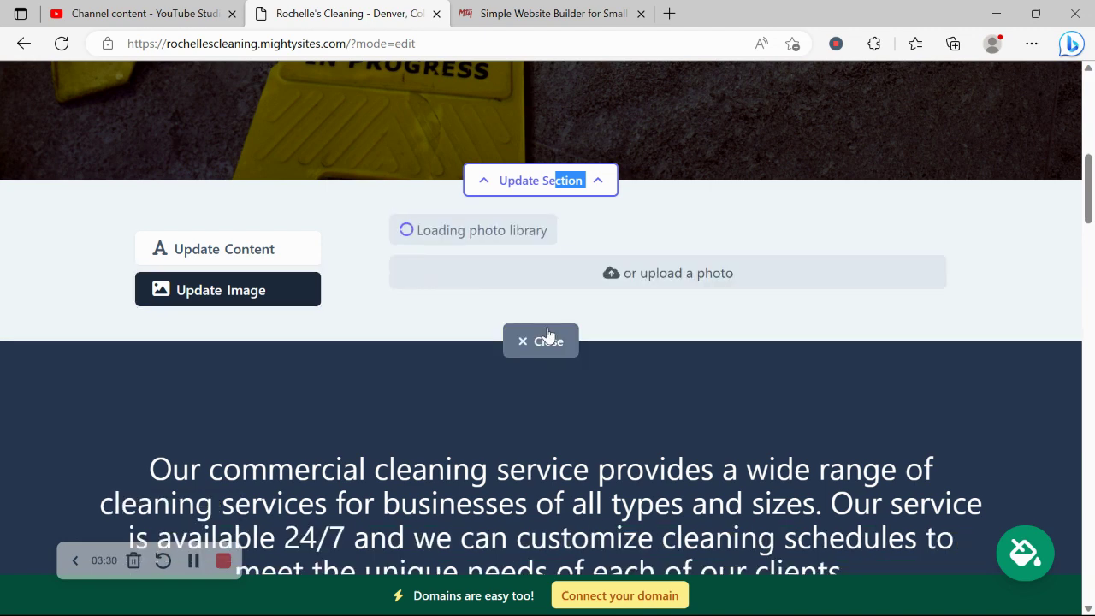
scroll(352, 328, "down", 2)
scroll(357, 329, "up", 2)
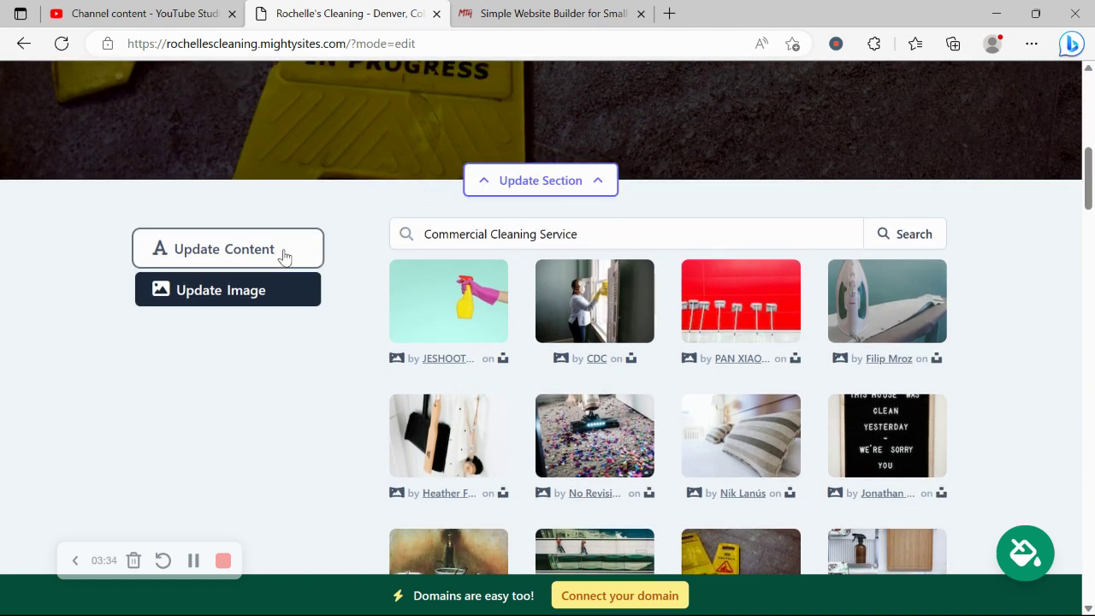
Switch the hero section editor to its text content
left_click(288, 252)
scroll(286, 252, "up", 4)
scroll(285, 255, "up", 3)
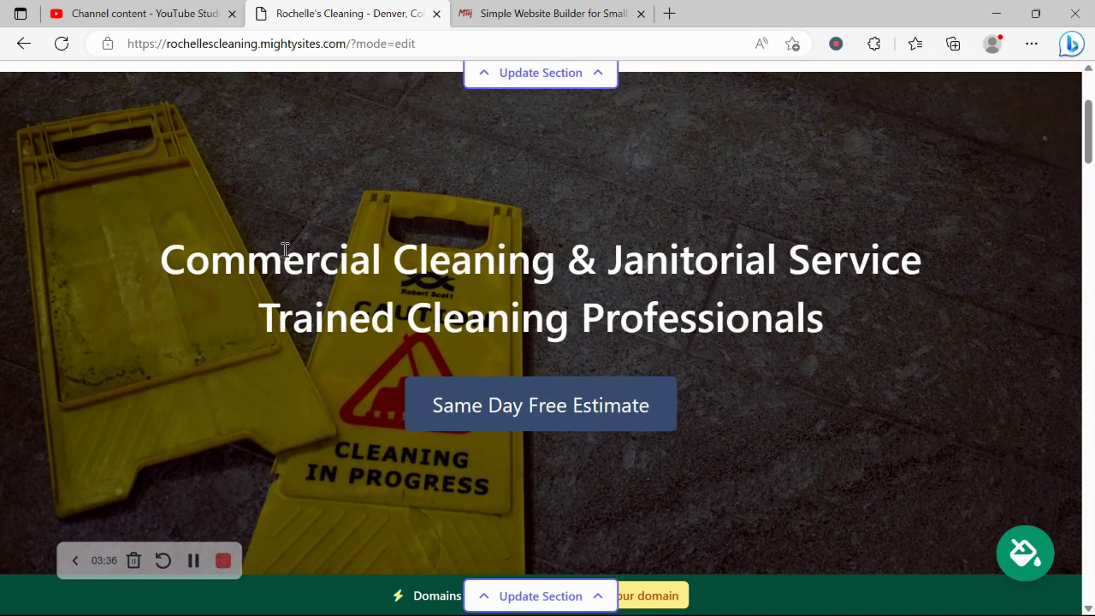
Review the Another Website, Actions and PDF File link options for the 'Same Day Free Estimate' button, then cancel
left_click_drag(129, 251, 855, 313)
left_click(779, 443)
scroll(779, 442, "down", 7)
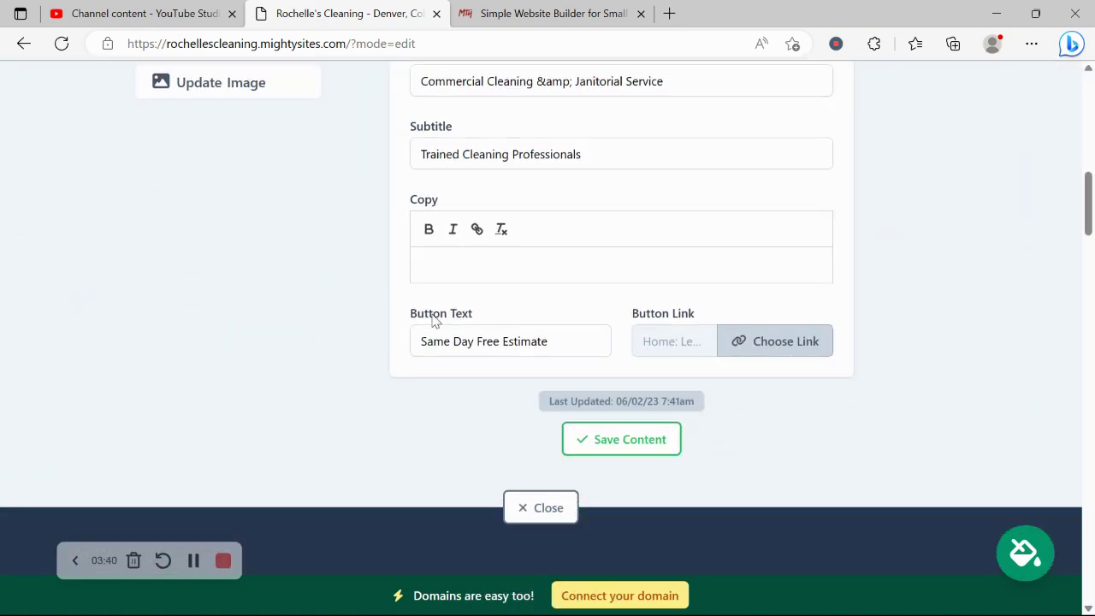
left_click_drag(580, 327, 416, 316)
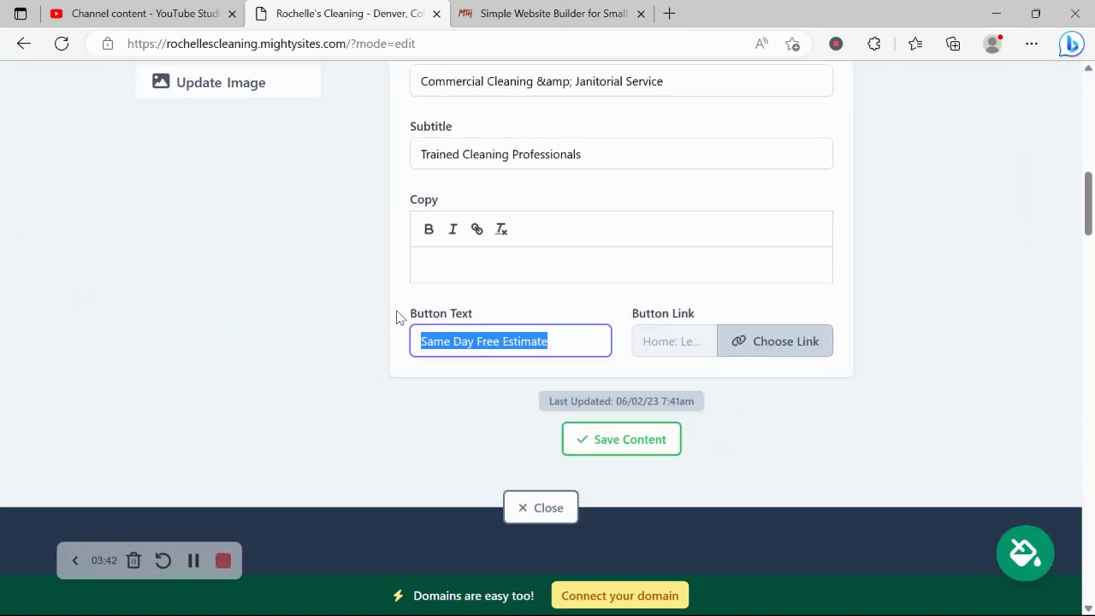
left_click(753, 355)
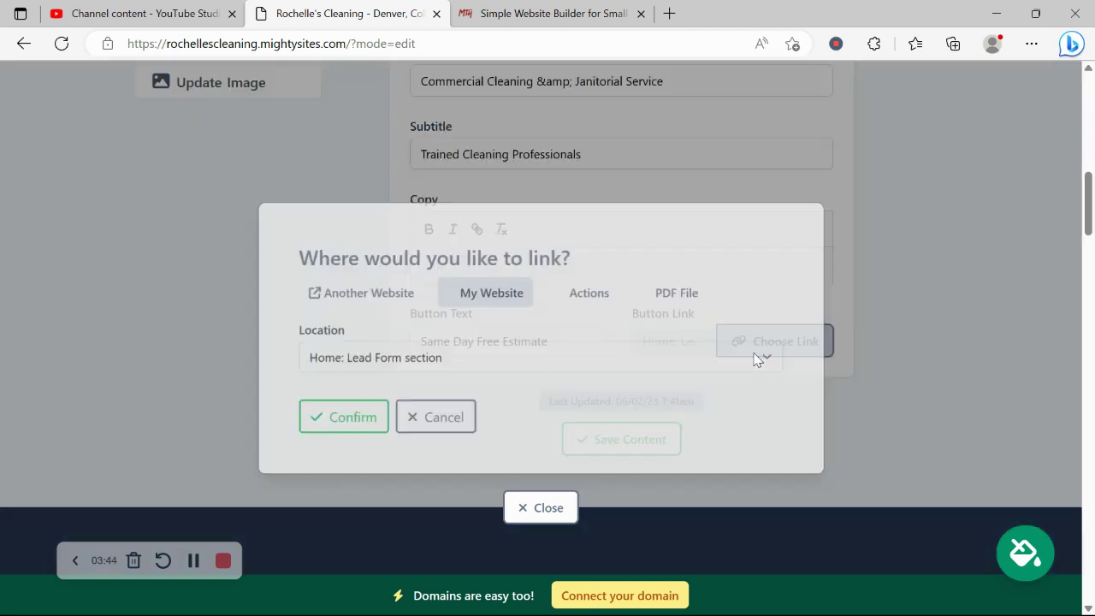
left_click(352, 299)
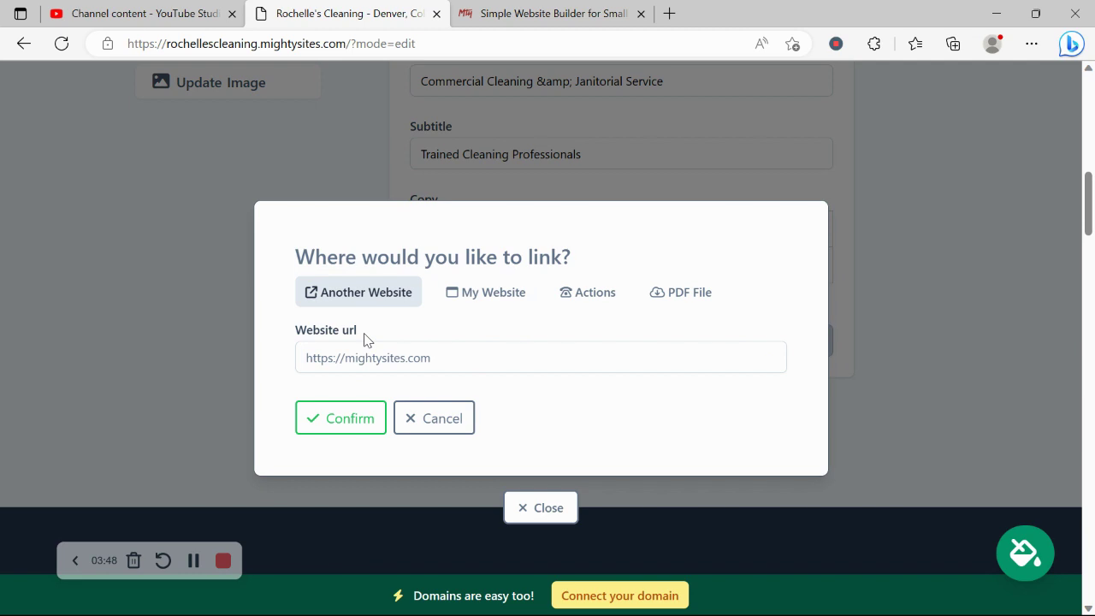
left_click(614, 308)
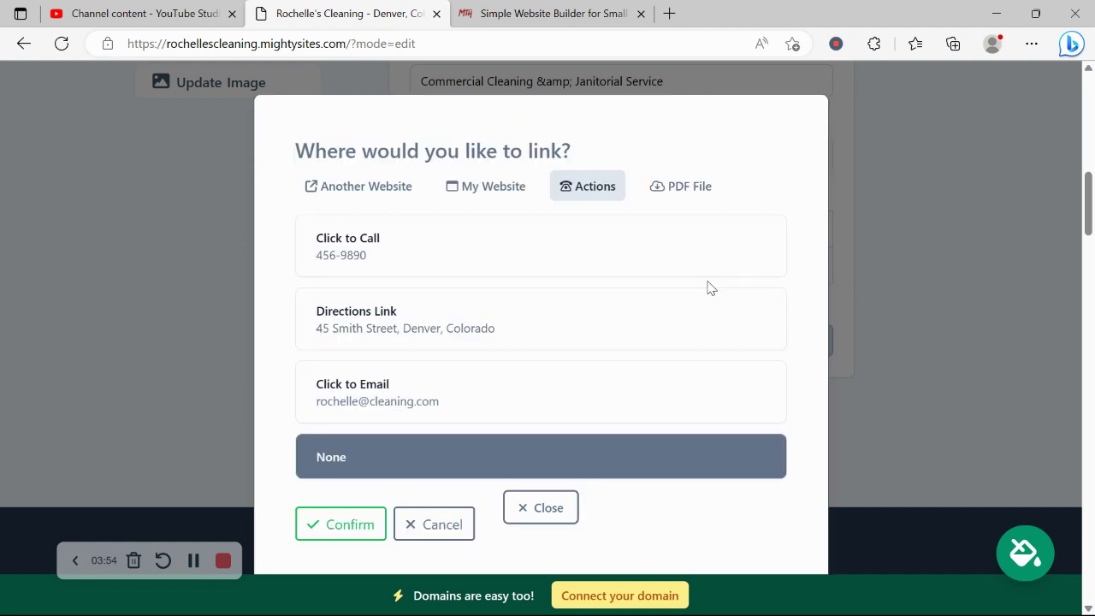
left_click(661, 192)
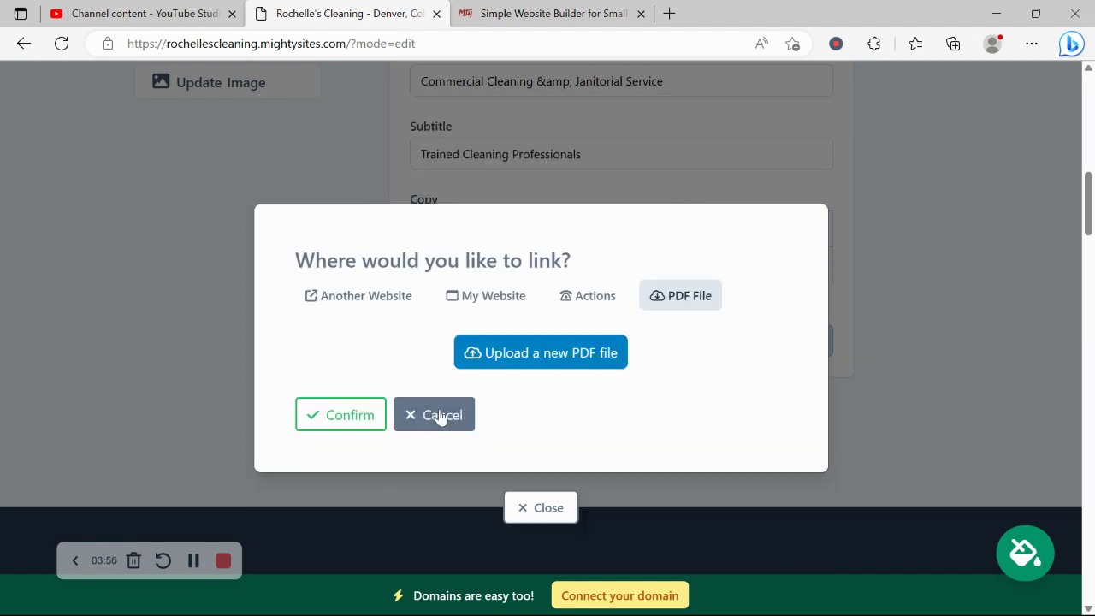
left_click(443, 416)
Close the hero editor, return to the dashboard via Connect your domain, and open rochellescleaning.mightysites.com
left_click(539, 505)
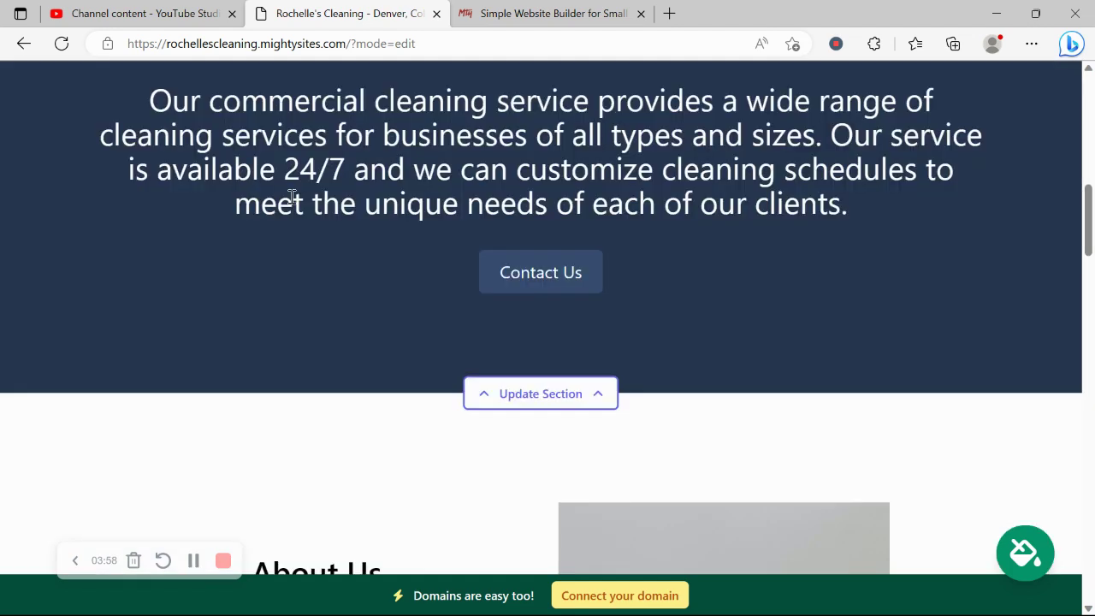
scroll(291, 196, "down", 15)
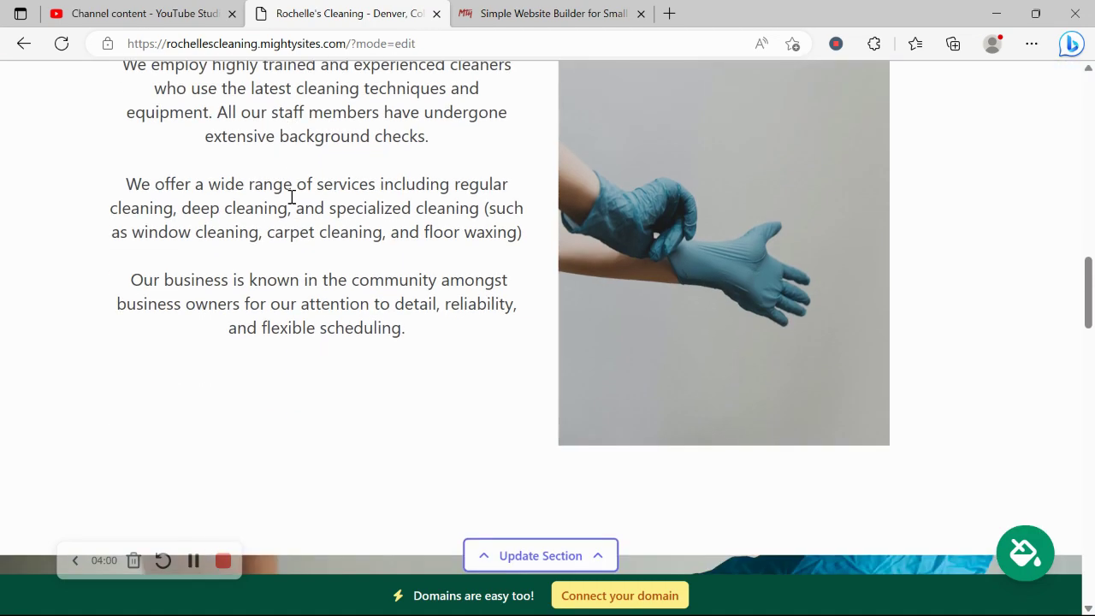
scroll(290, 197, "down", 8)
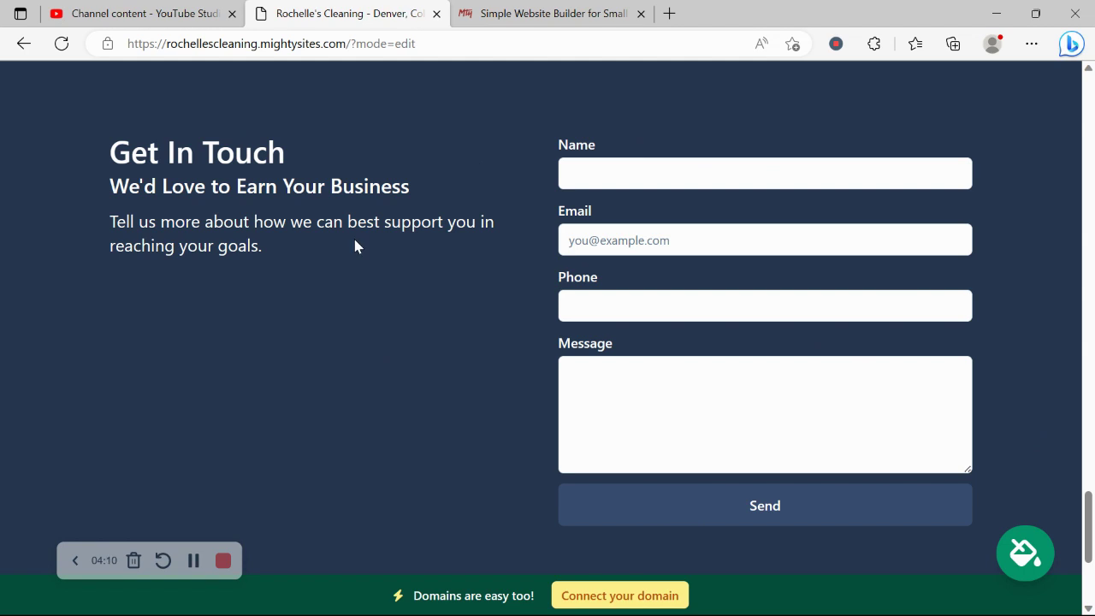
left_click(660, 599)
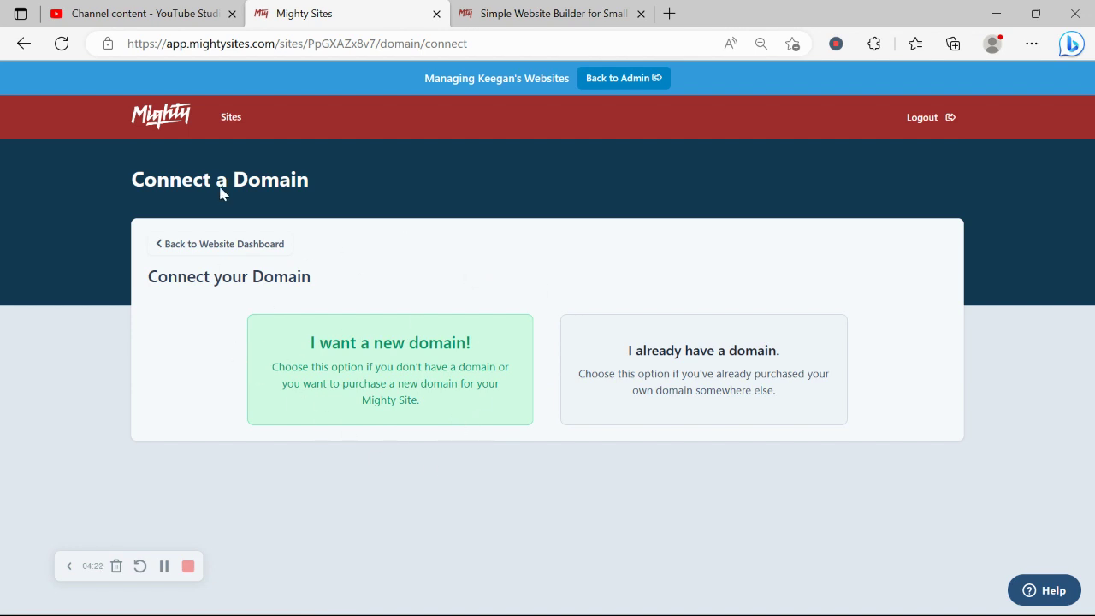
left_click(257, 247)
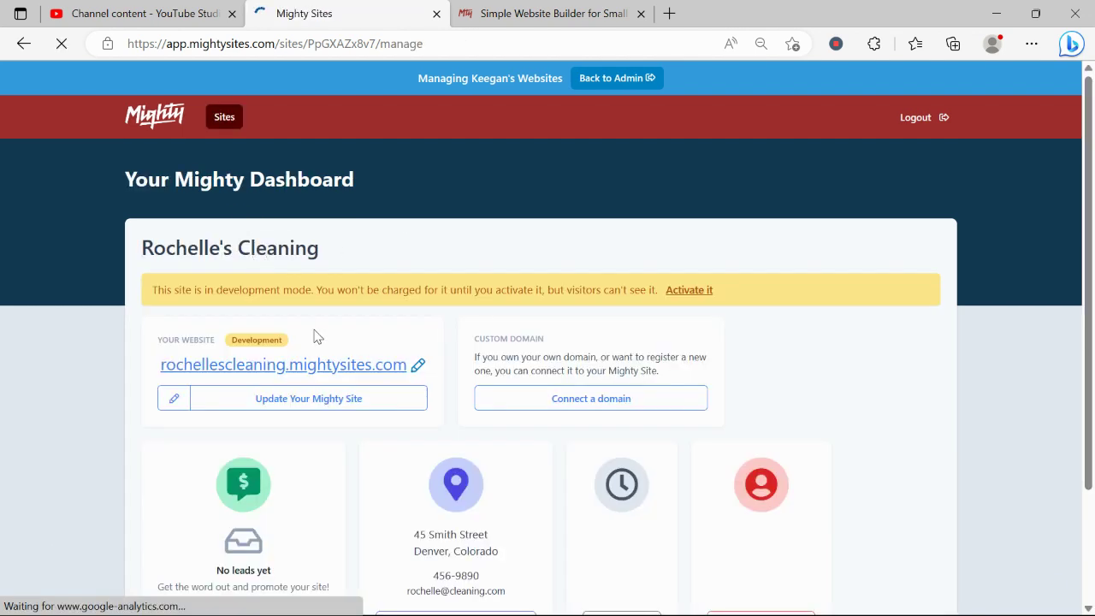
left_click(335, 368)
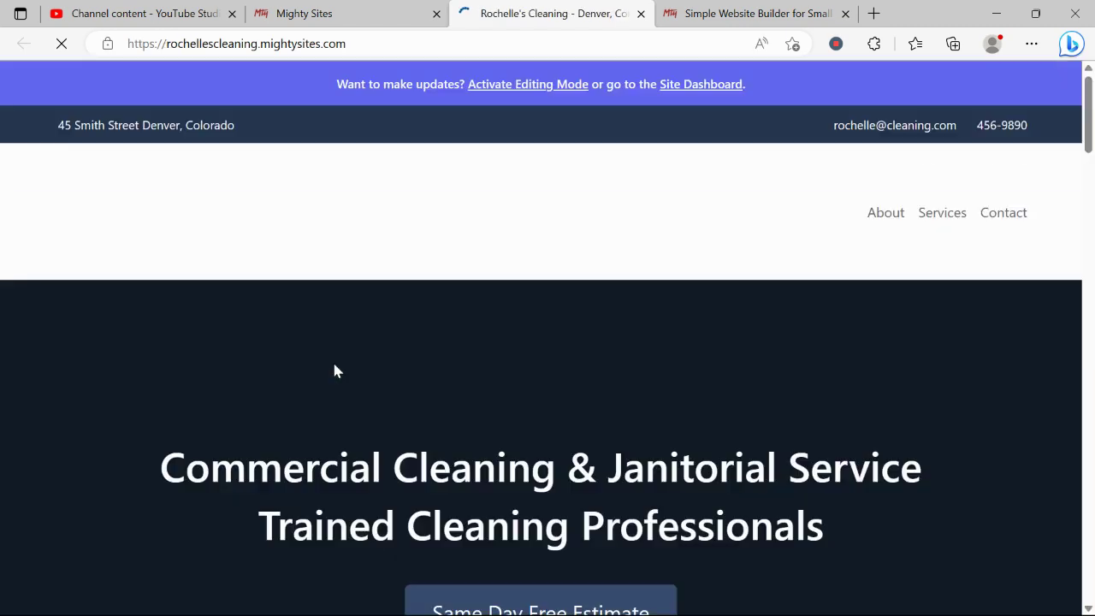